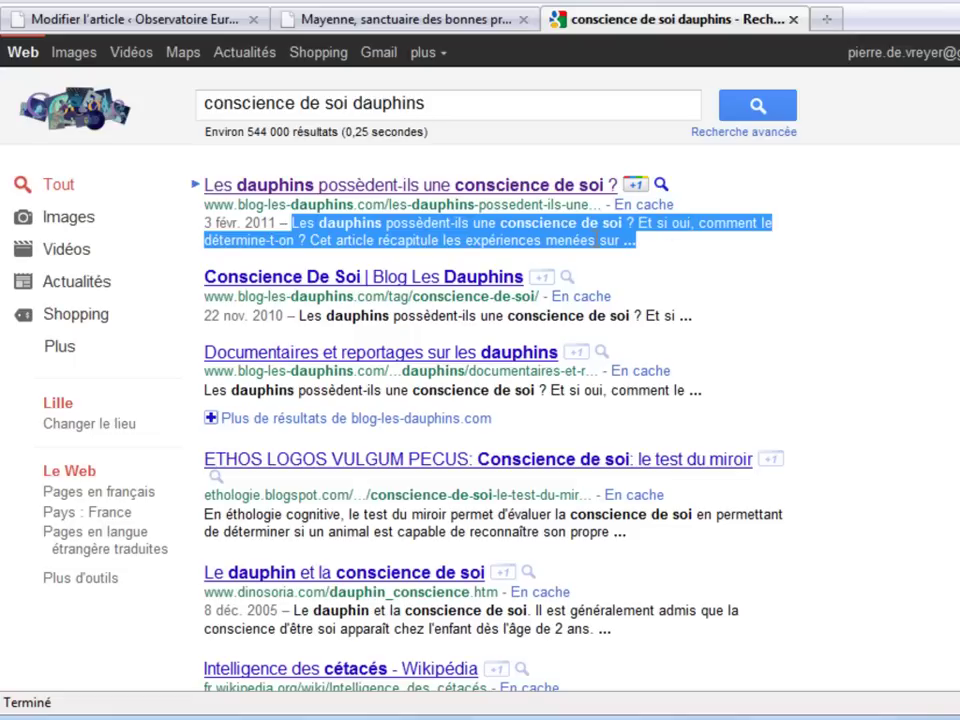
left_click(636, 242)
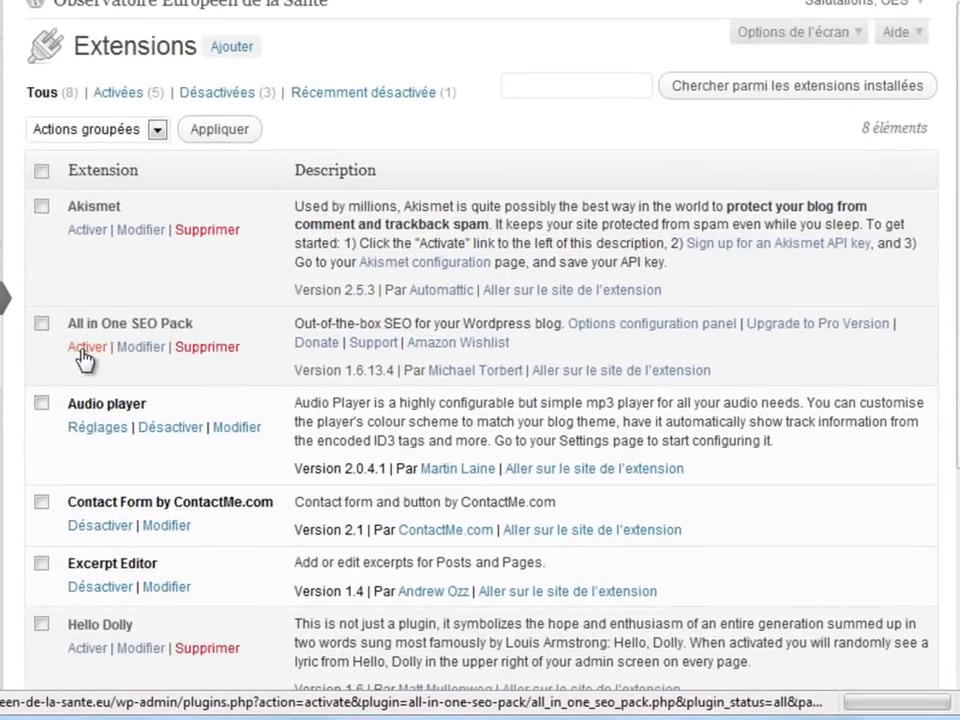
Activate the All in One SEO Pack extension and open its settings page
left_click(117, 366)
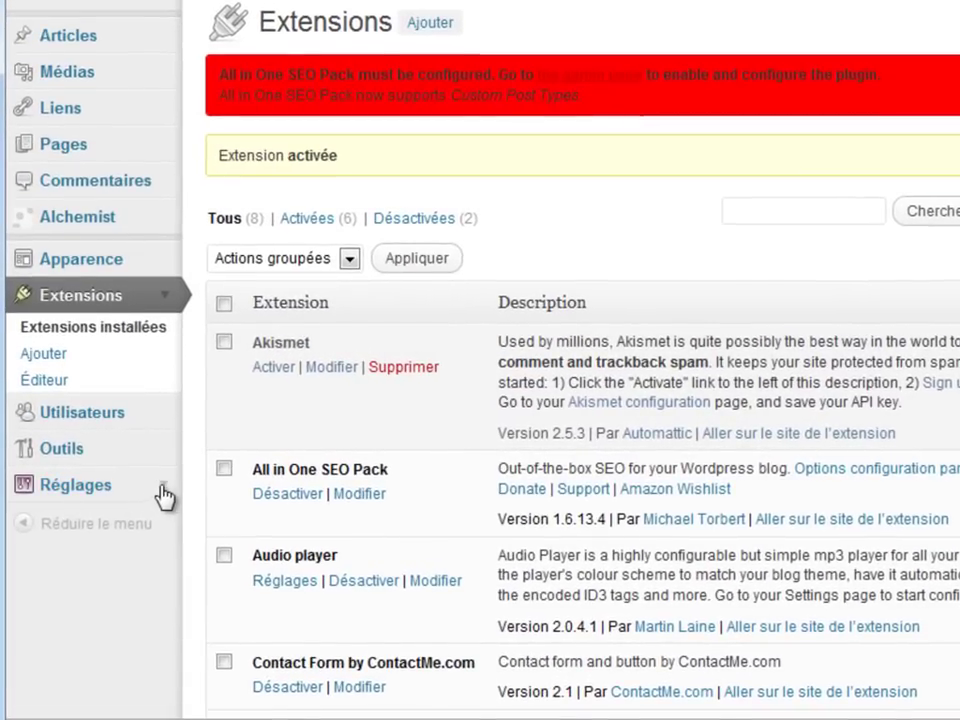
left_click(148, 486)
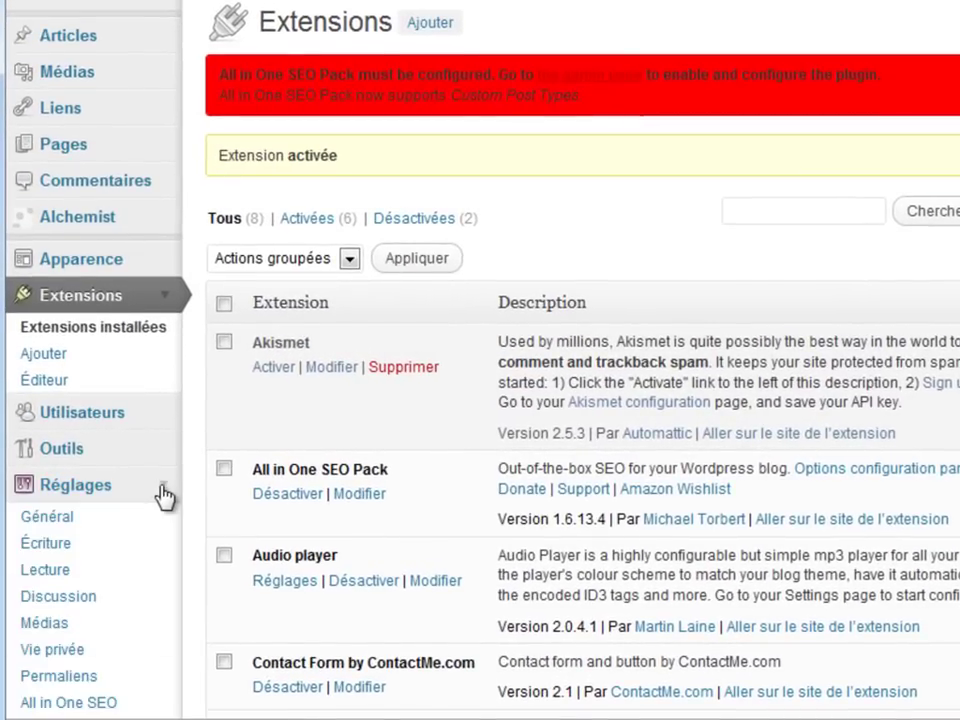
scroll(190, 437, "down", 4)
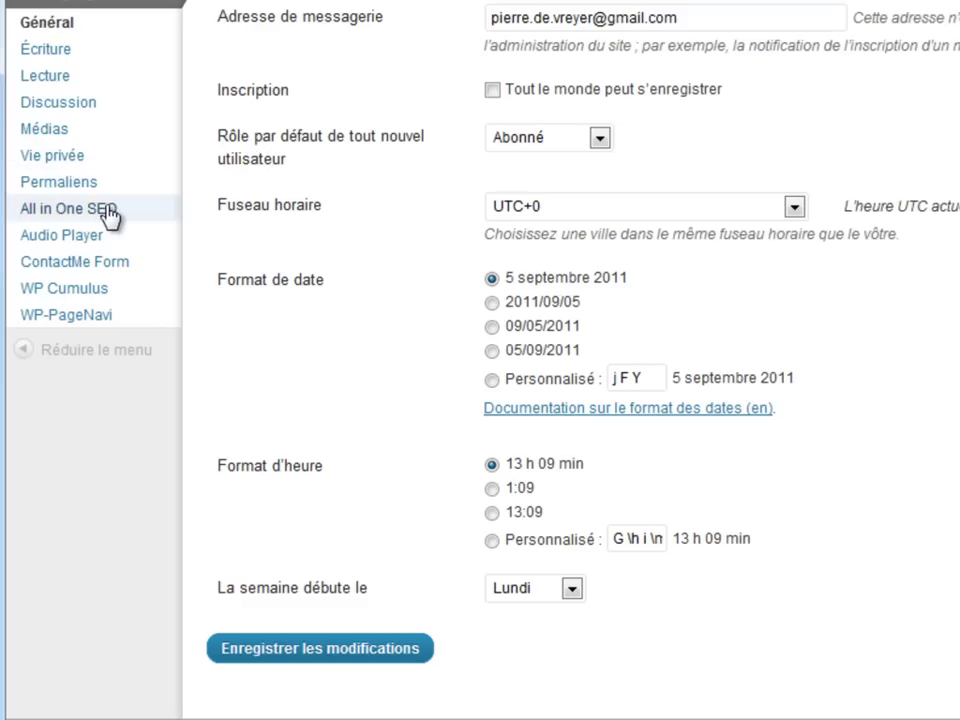
left_click(107, 215)
Set the All in One SEO plugin status to Enabled
scroll(617, 238, "down", 5)
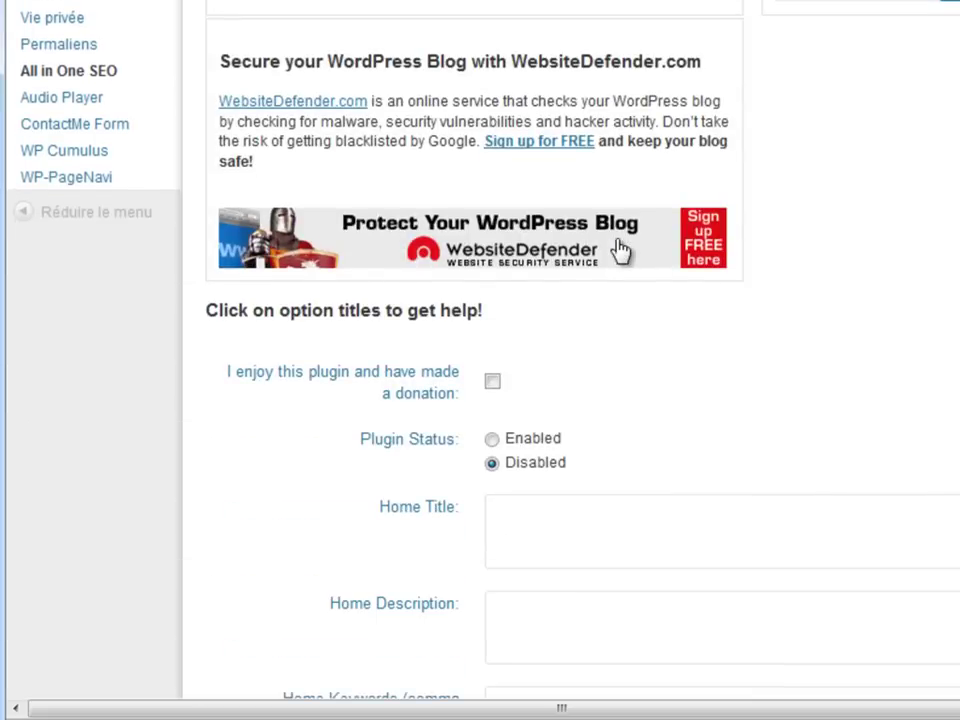
scroll(620, 250, "down", 3)
left_click(492, 163)
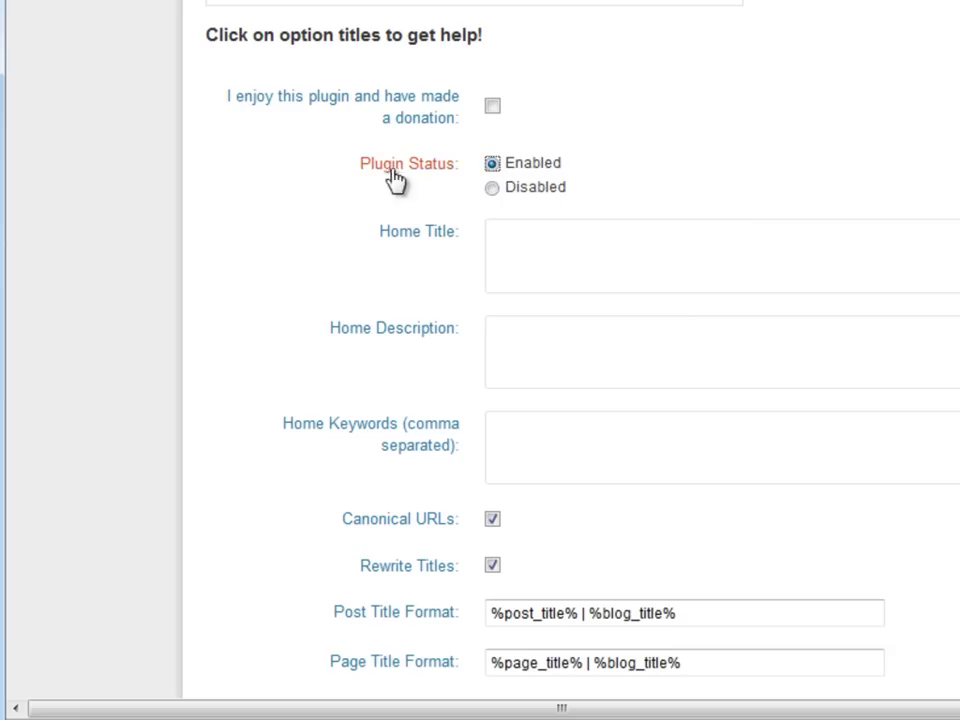
Turn off noindex for Categories and Archives, and turn on Autogenerate Descriptions
scroll(450, 178, "down", 4)
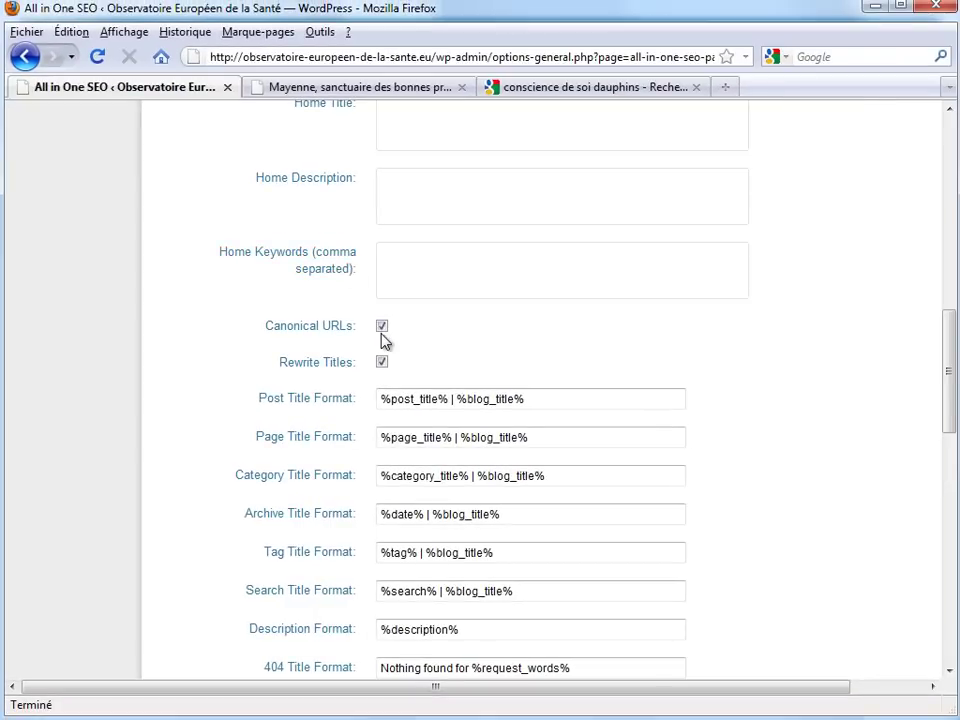
scroll(378, 342, "down", 4)
scroll(439, 476, "up", 4)
scroll(358, 372, "down", 5)
scroll(358, 372, "down", 1)
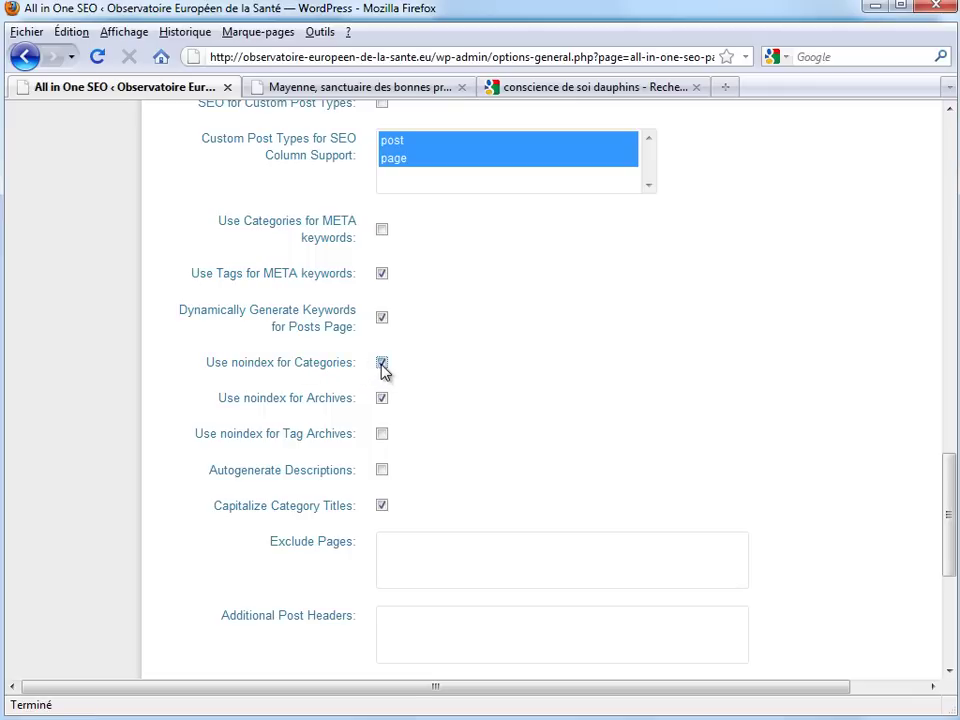
left_click(382, 365)
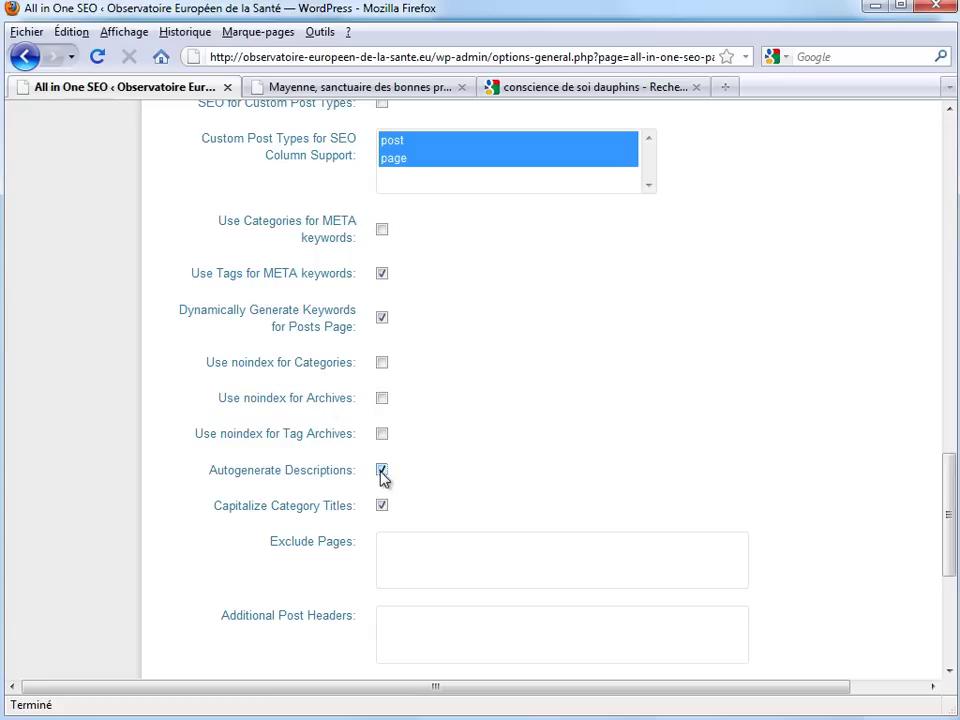
Review the title format and META keyword options, and save the All in One SEO settings
scroll(350, 470, "up", 12)
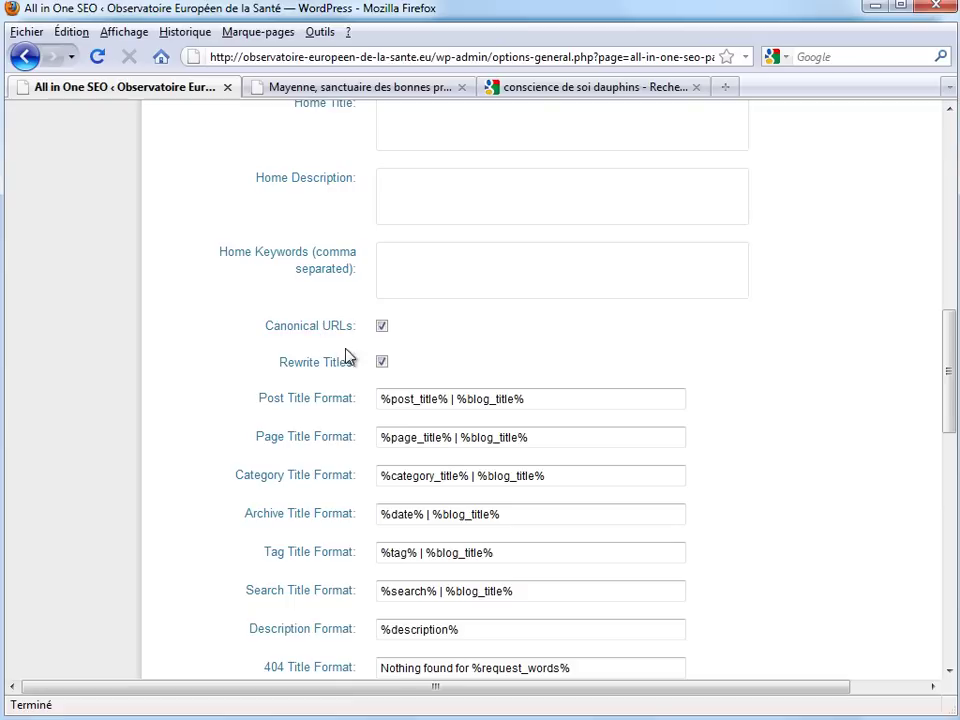
scroll(370, 373, "down", 13)
scroll(435, 377, "up", 4)
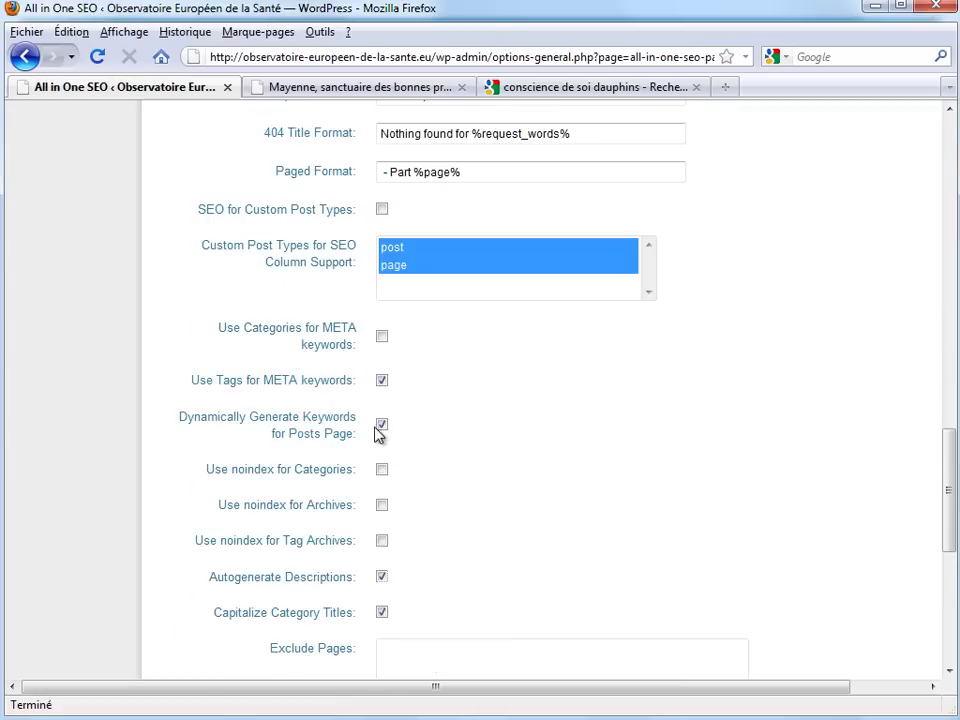
scroll(375, 430, "down", 4)
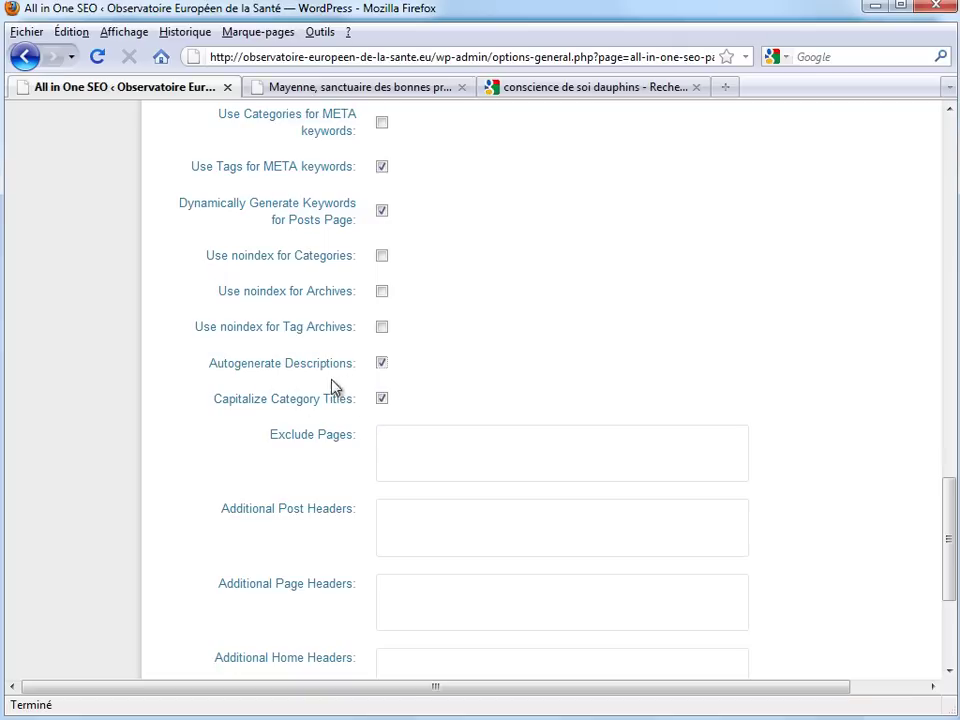
scroll(364, 407, "down", 5)
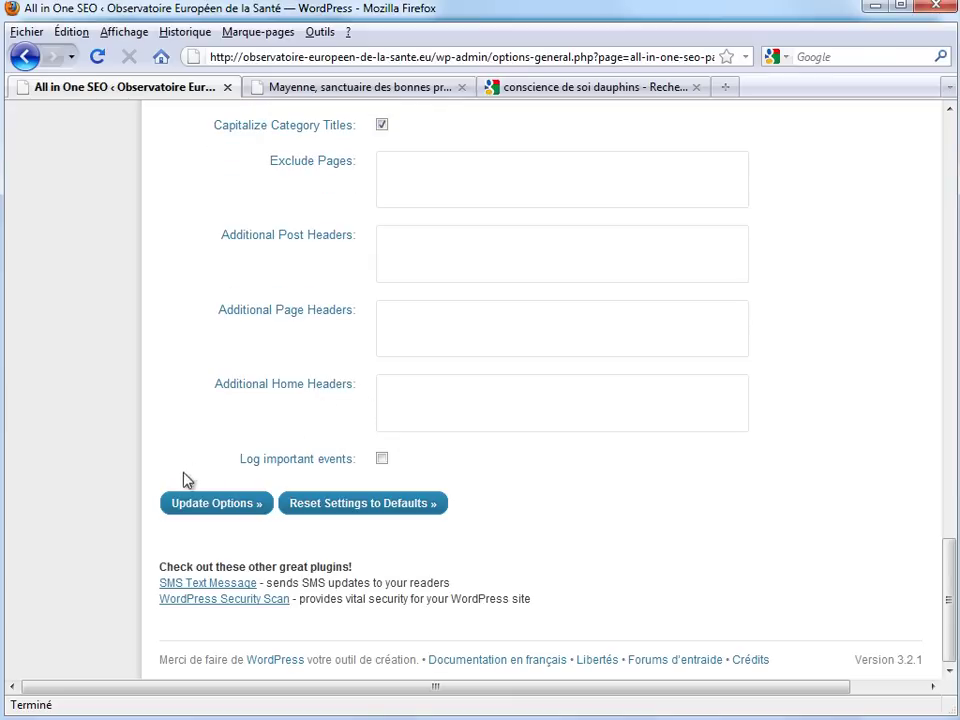
left_click(215, 503)
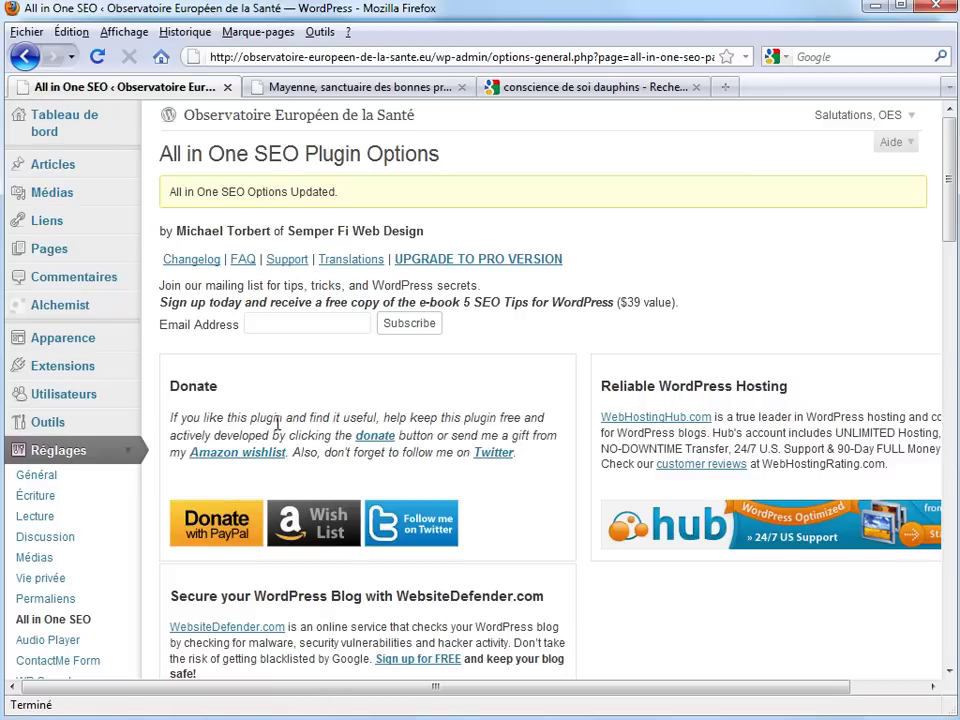
Set the plugin's Home Title to "Observatoire Européen de la Santé"
scroll(293, 408, "down", 4)
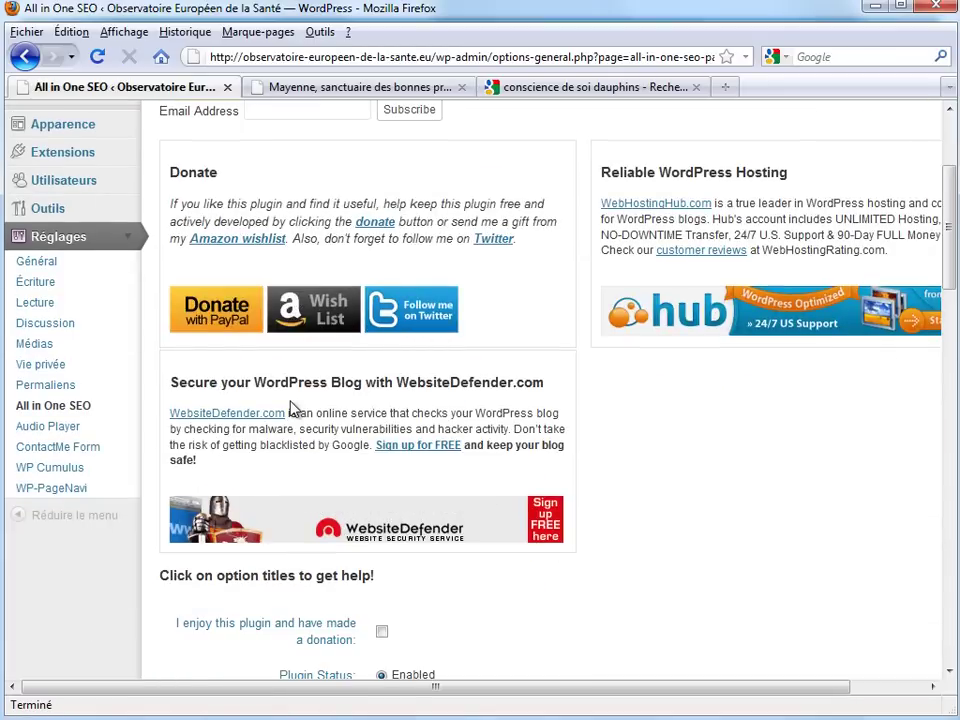
scroll(293, 408, "down", 8)
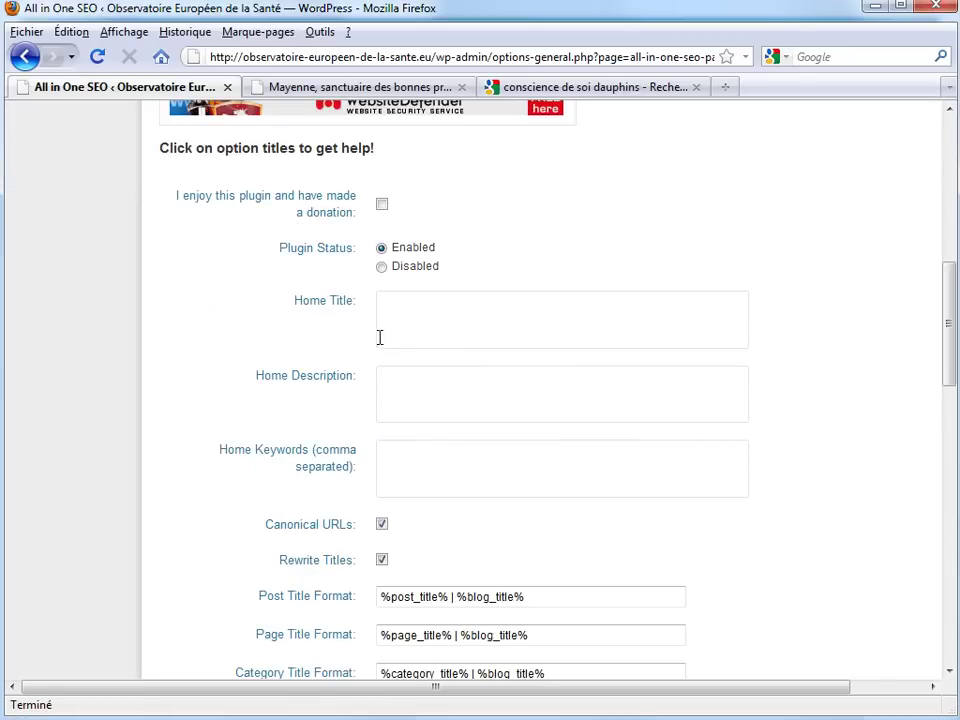
left_click_drag(292, 300, 357, 302)
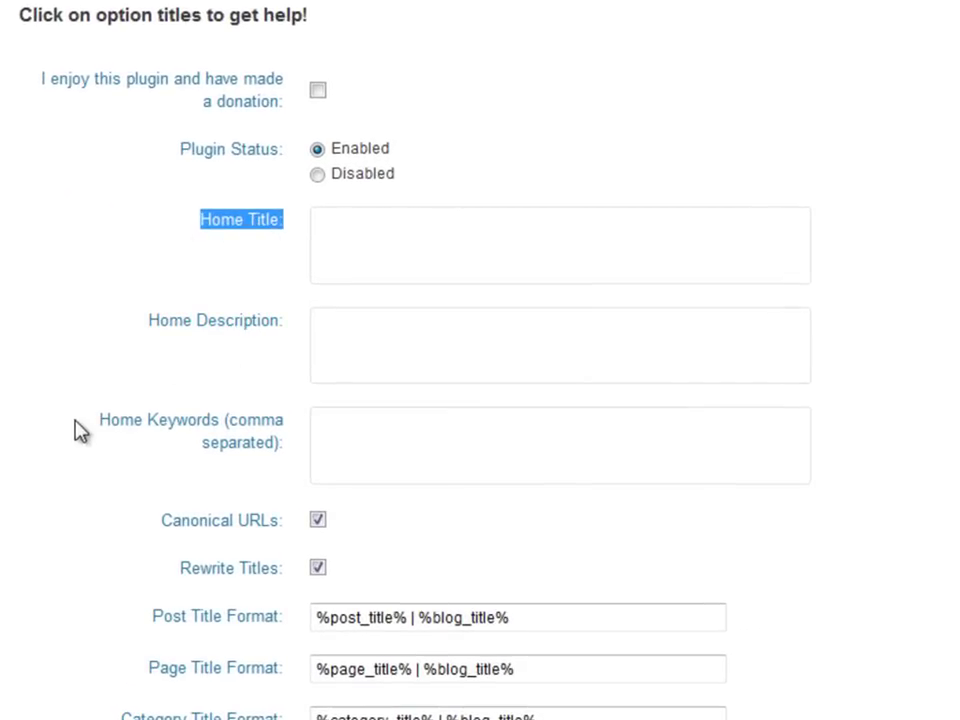
left_click(302, 237)
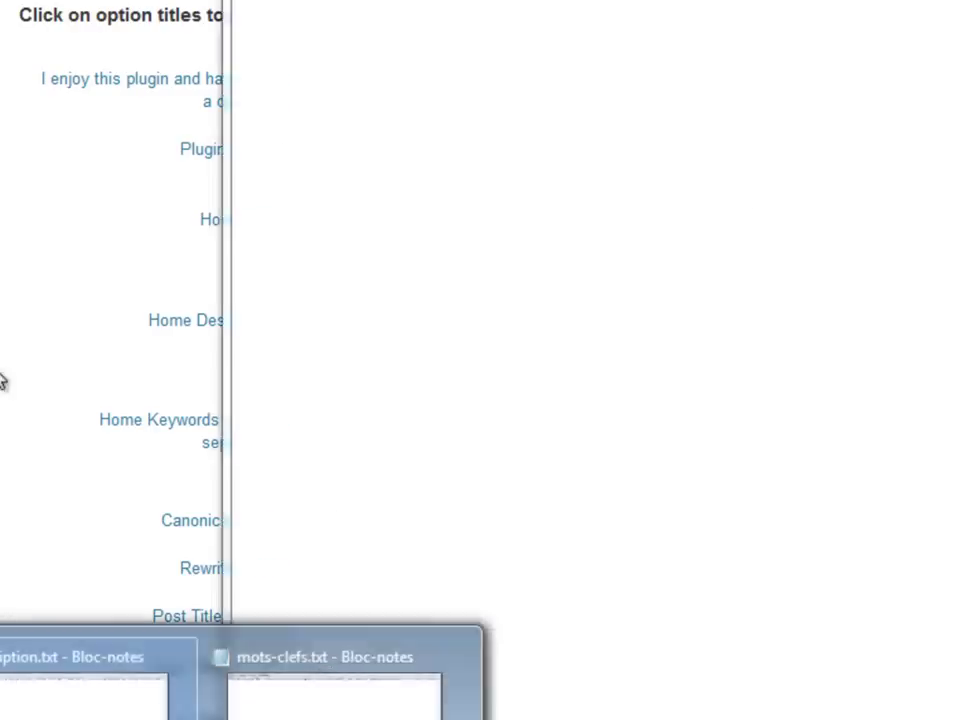
type("Ob")
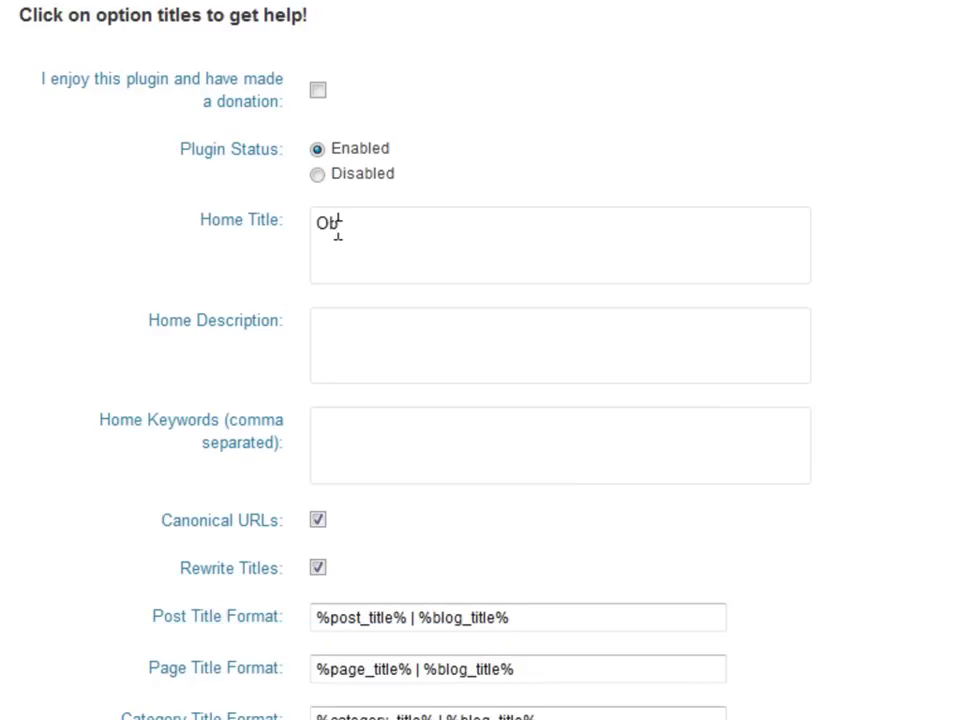
type("servatoire Européen de la Santé")
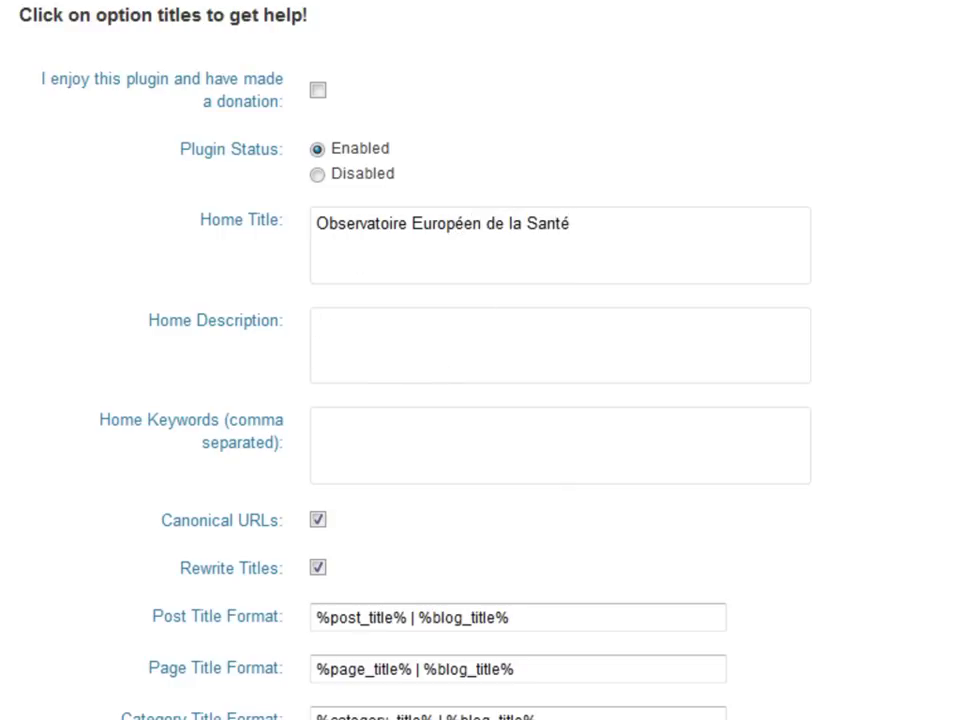
Copy the whole text of description.txt from Notepad into the plugin's Home Description in Firefox
mouse_move(300, 712)
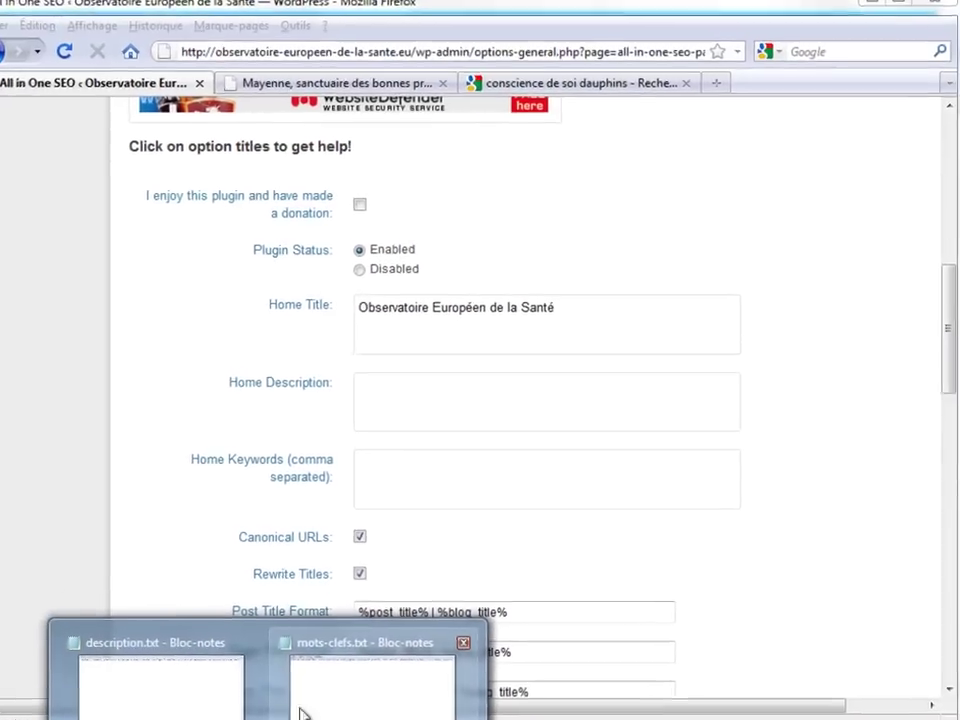
left_click(160, 690)
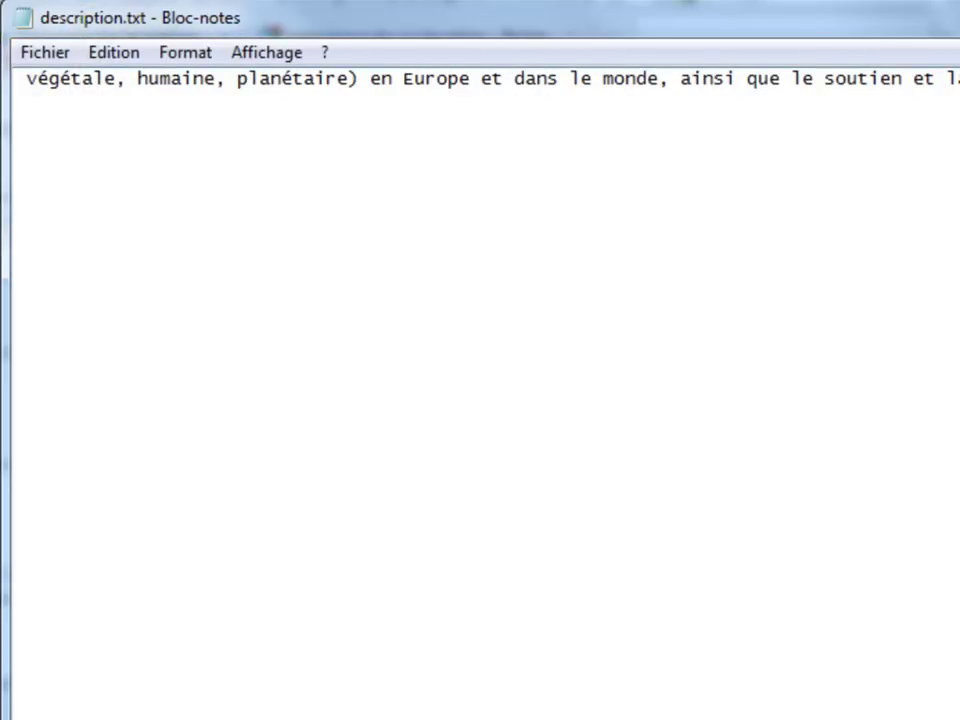
double_click(356, 97)
left_click(356, 95)
key("ctrl+a")
left_click(5, 200)
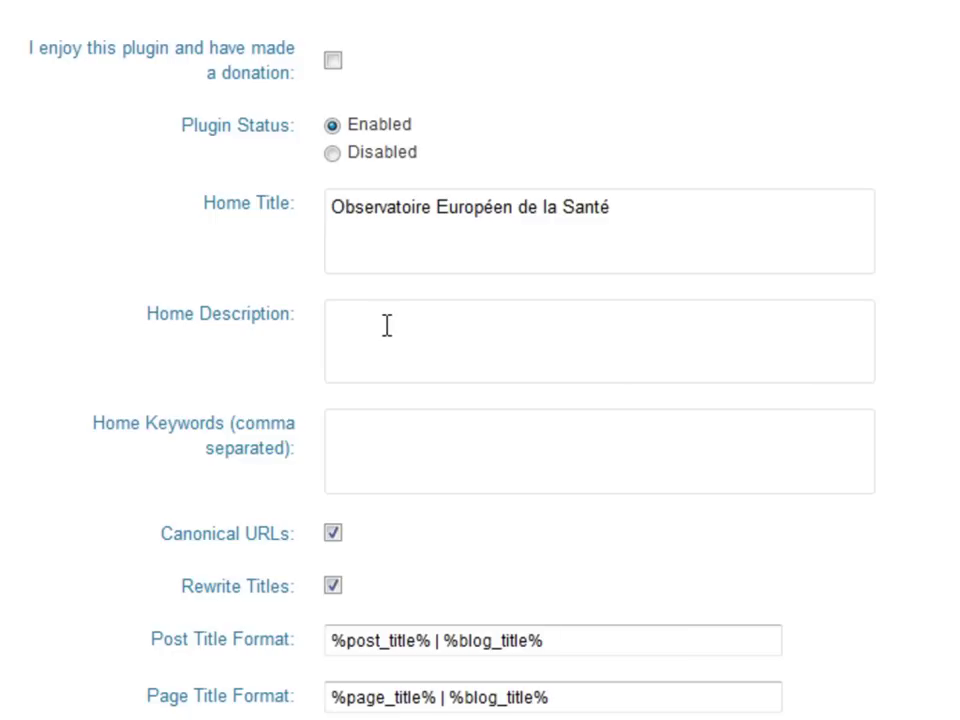
type("L'OES a pour objet l'observation des pratiques de santé (animale, végétale, humaine, planétaire) en Europe et dans le monde, ainsi que le soutien et la mise en convergence des acteurs de cette santé.")
scroll(443, 326, "up", 1)
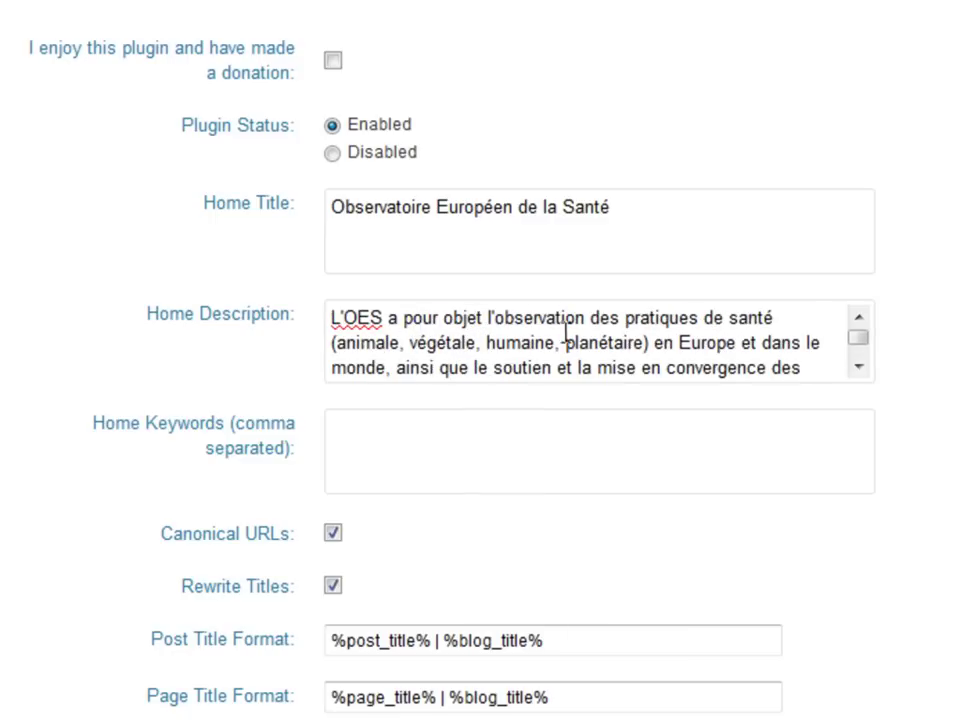
scroll(497, 322, "down", 1)
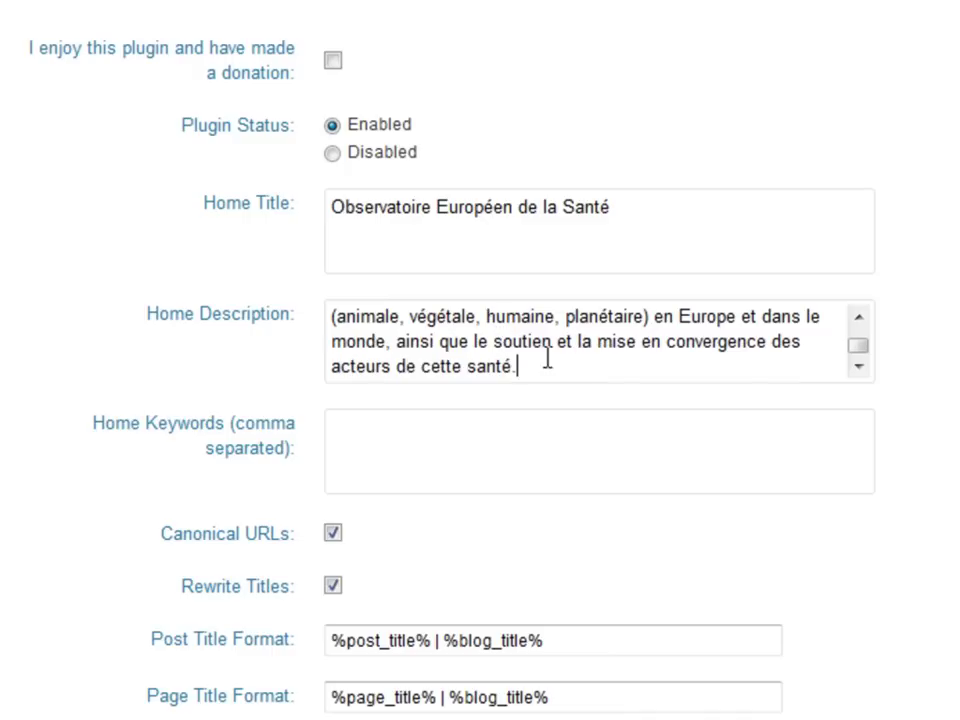
Copy the whole keyword list of mots-clefs.txt from Notepad into the plugin's Home Keywords in Firefox
left_click(352, 428)
left_click(340, 700)
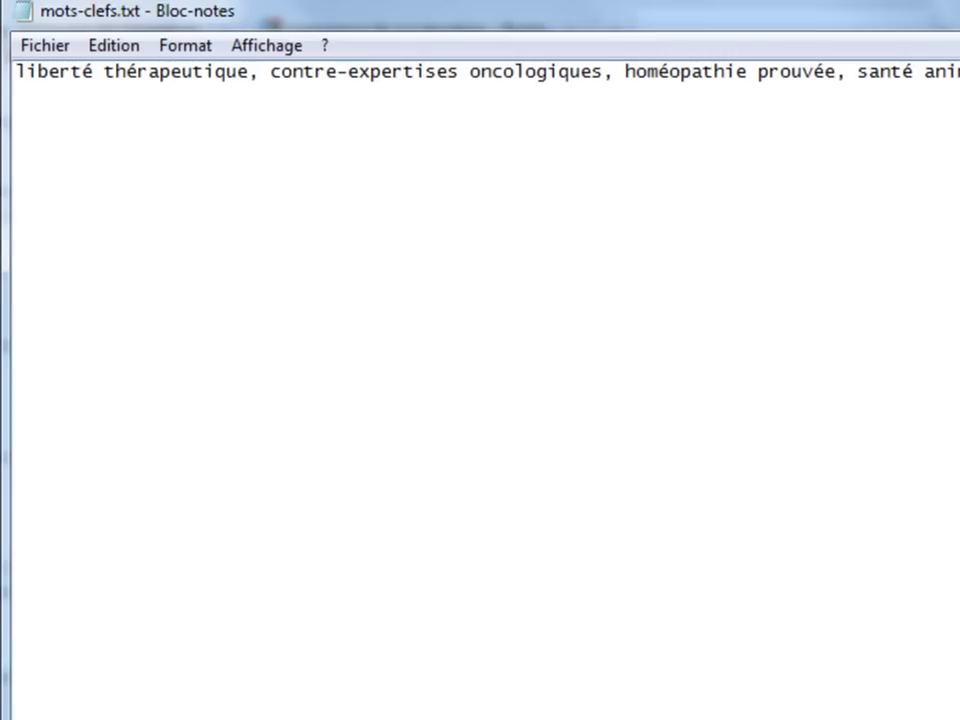
key("ctrl+a")
key("ctrl+c")
key("alt+Tab")
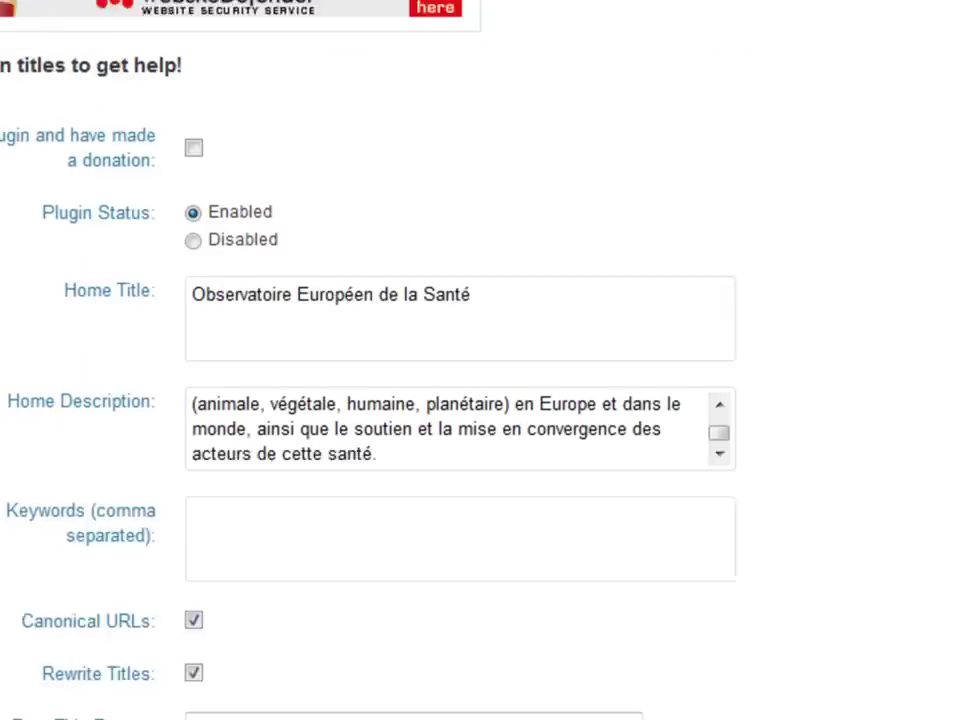
left_click(401, 429)
key("ctrl+v")
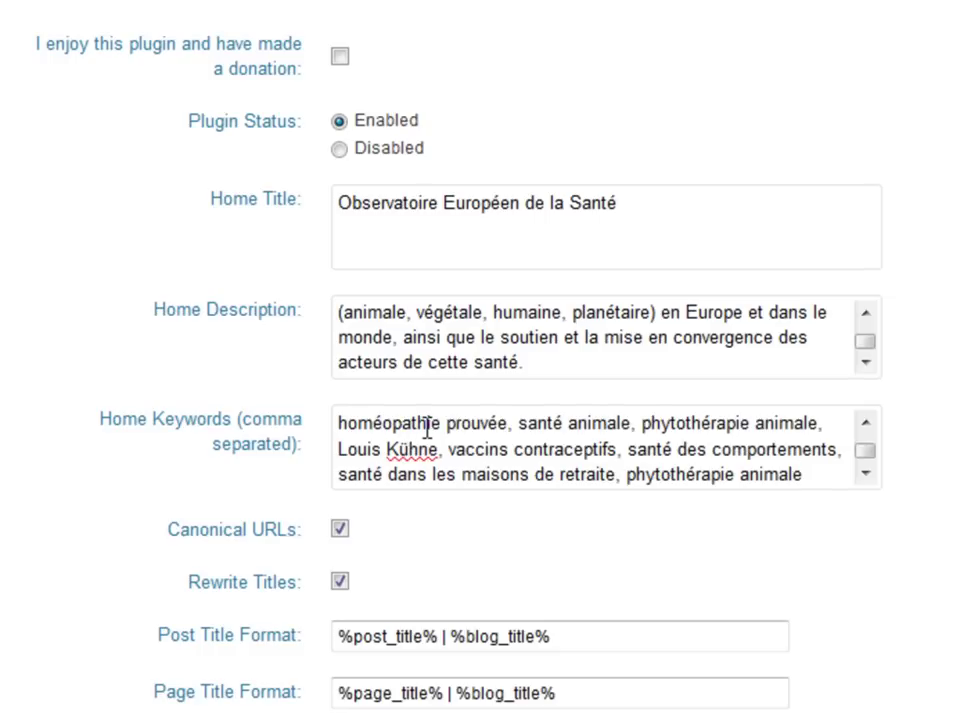
Check the comma separation after "homéopathie prouvée" in Home Keywords and save the plugin options
left_click_drag(337, 422, 508, 420)
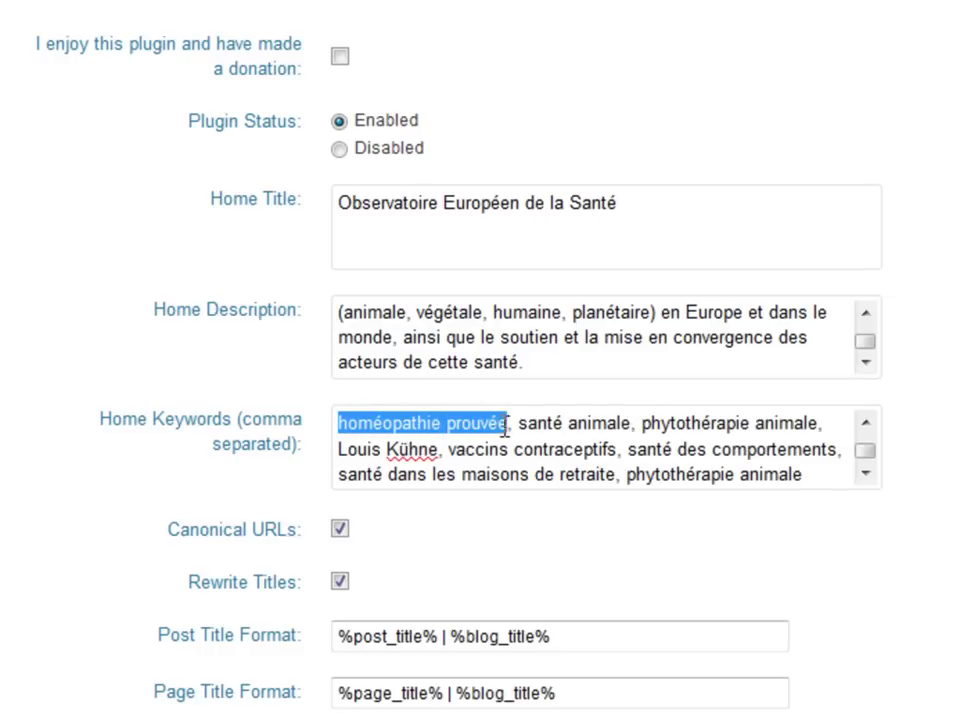
left_click(507, 422)
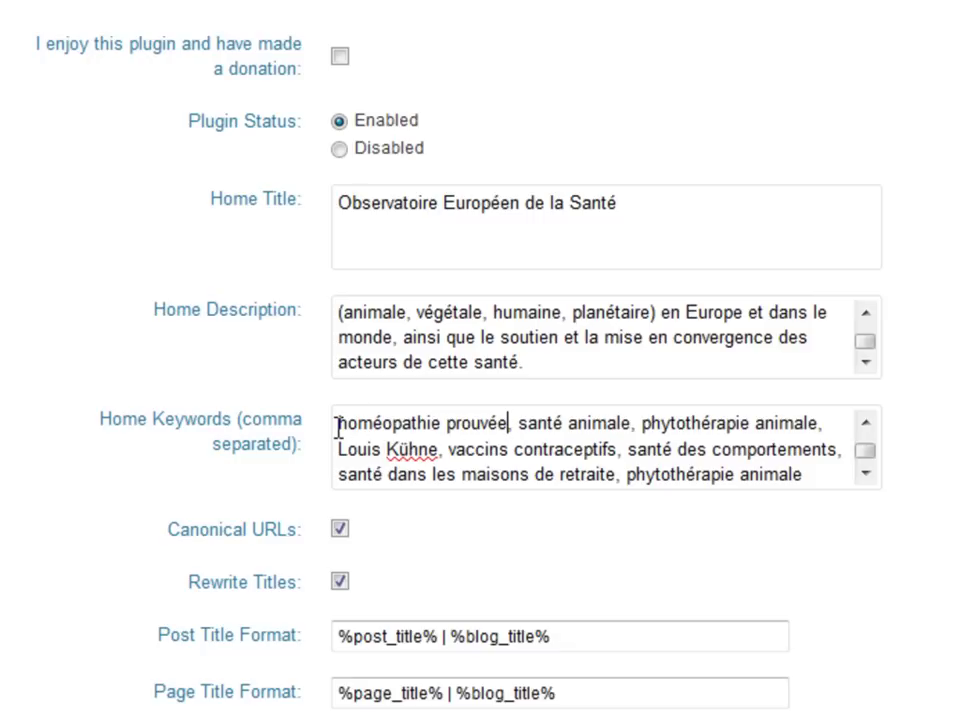
left_click_drag(509, 427, 519, 429)
left_click(513, 428)
scroll(58, 383, "down", 15)
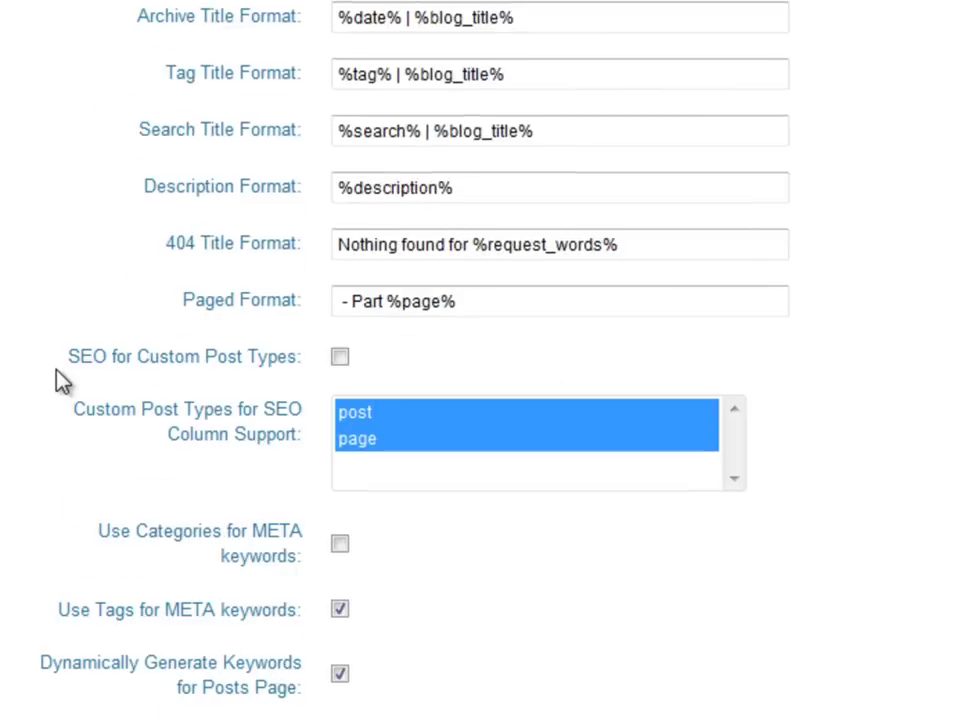
left_click(90, 498)
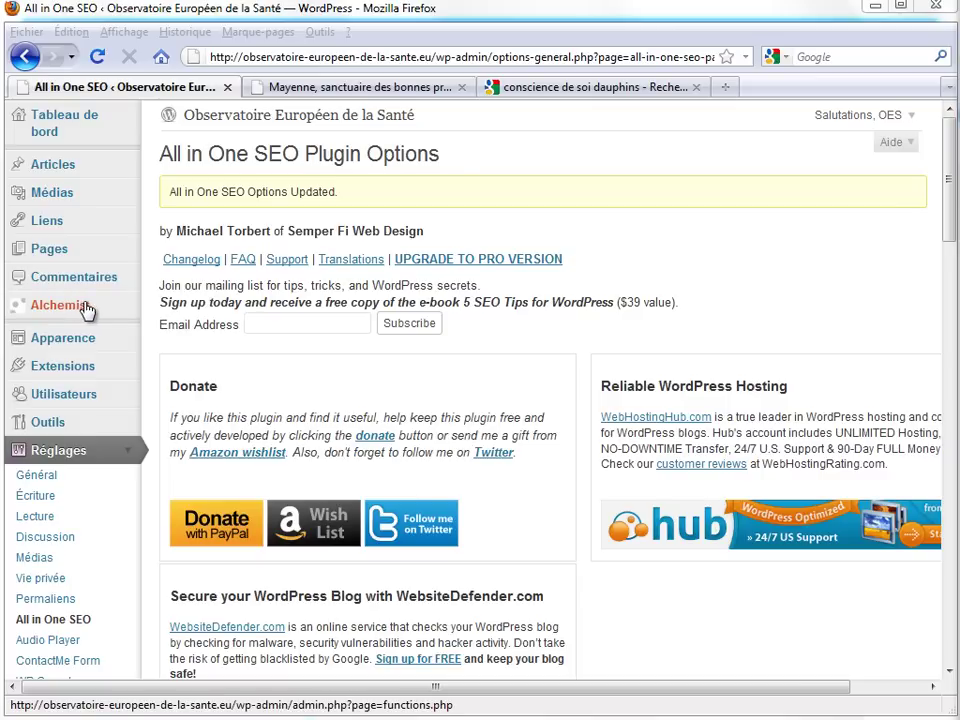
Open the article "Mayenne, sanctuaire des bonnes pratiques agricoles" for editing from the list of all articles
left_click(129, 168)
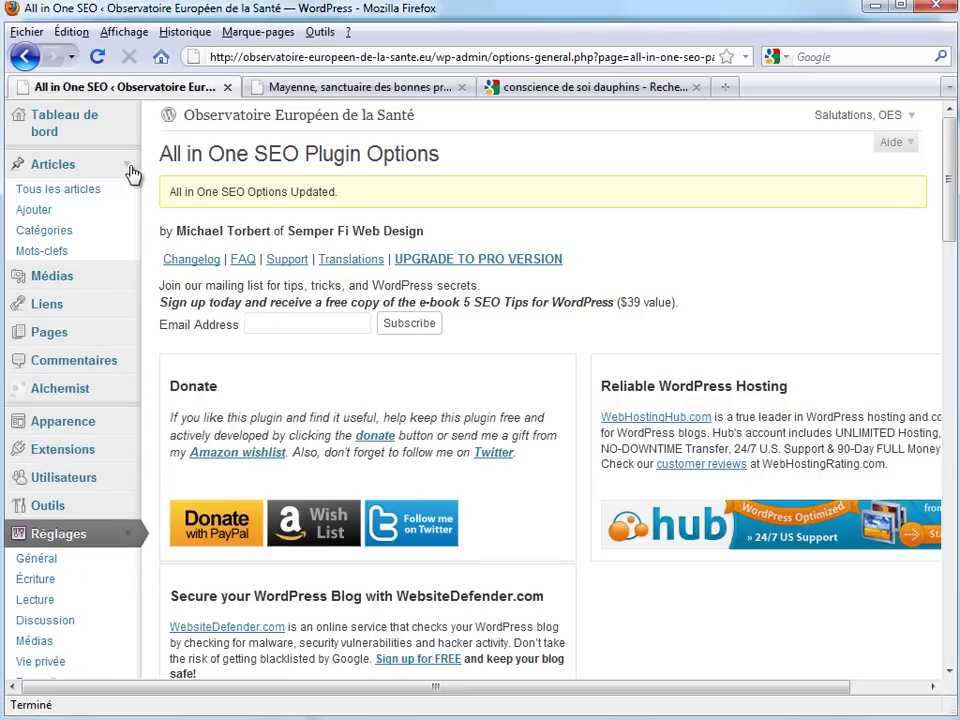
left_click(81, 189)
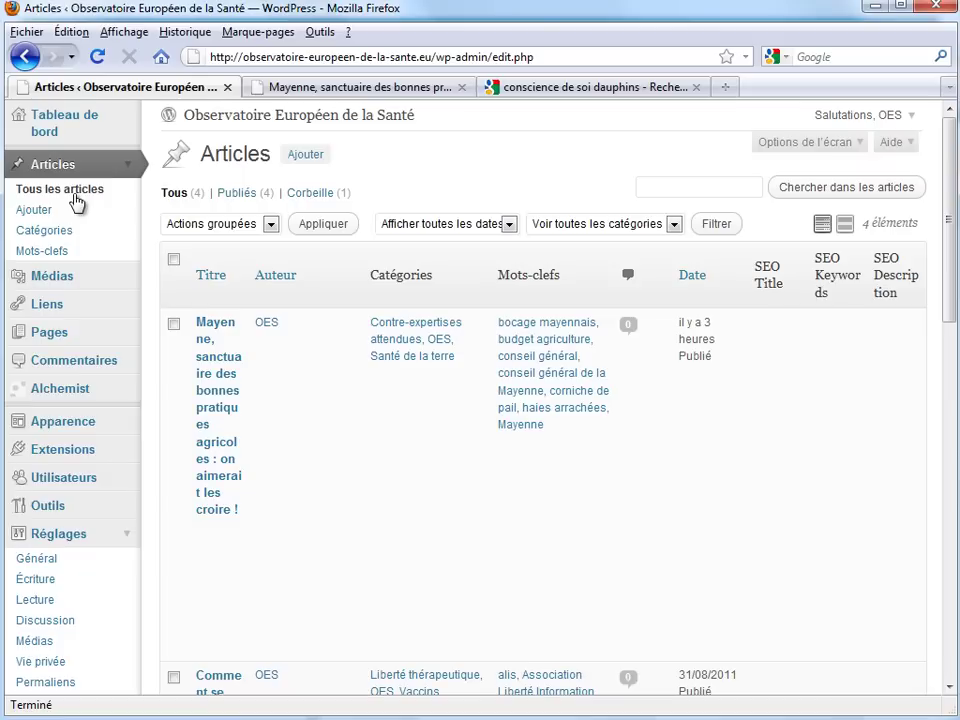
left_click(219, 333)
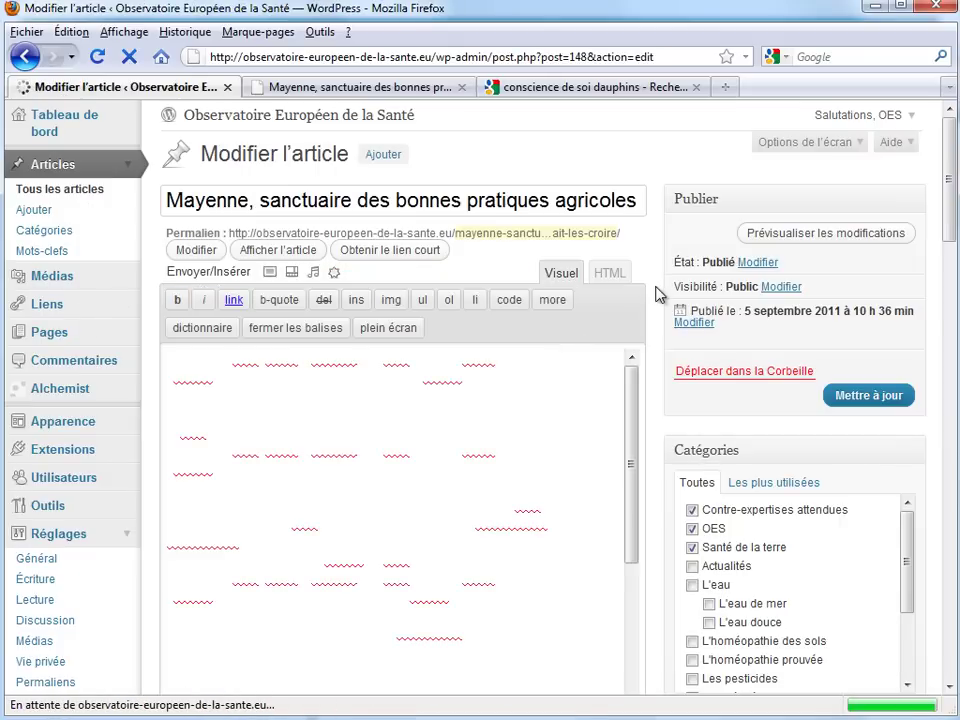
Copy the article's full title into the All in One SEO Pack Title of the same article
scroll(659, 293, "down", 7)
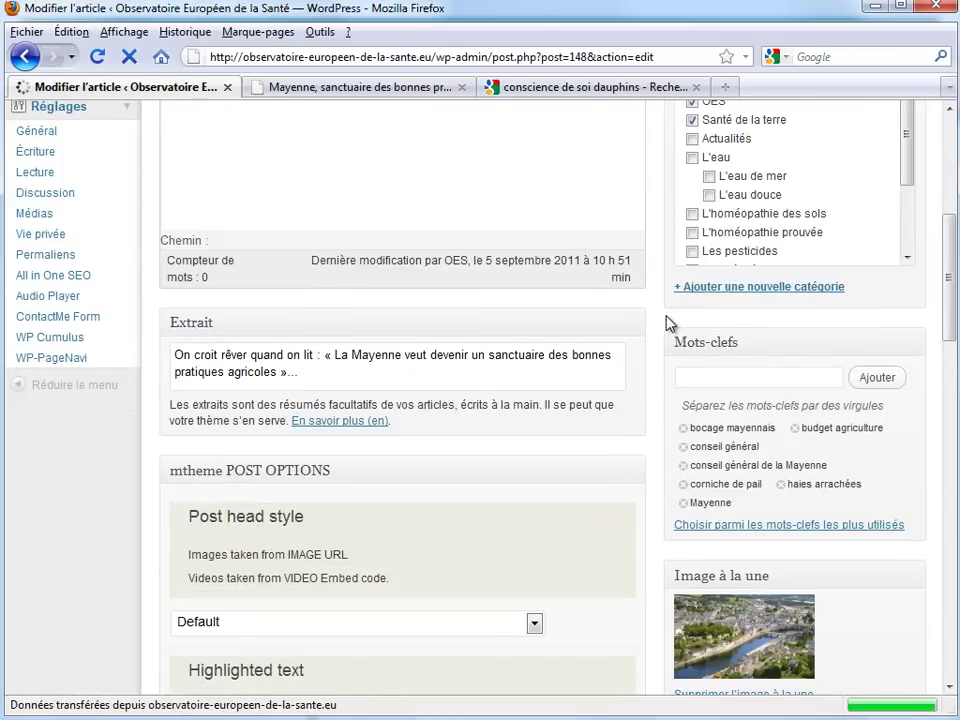
scroll(660, 326, "down", 10)
scroll(652, 481, "down", 15)
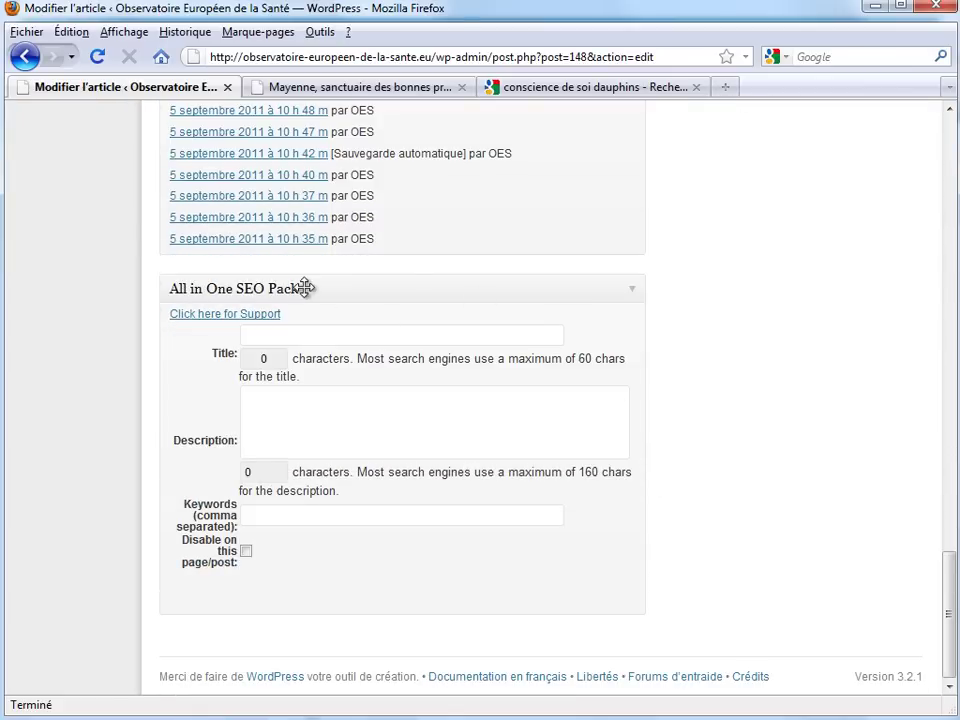
double_click(215, 352)
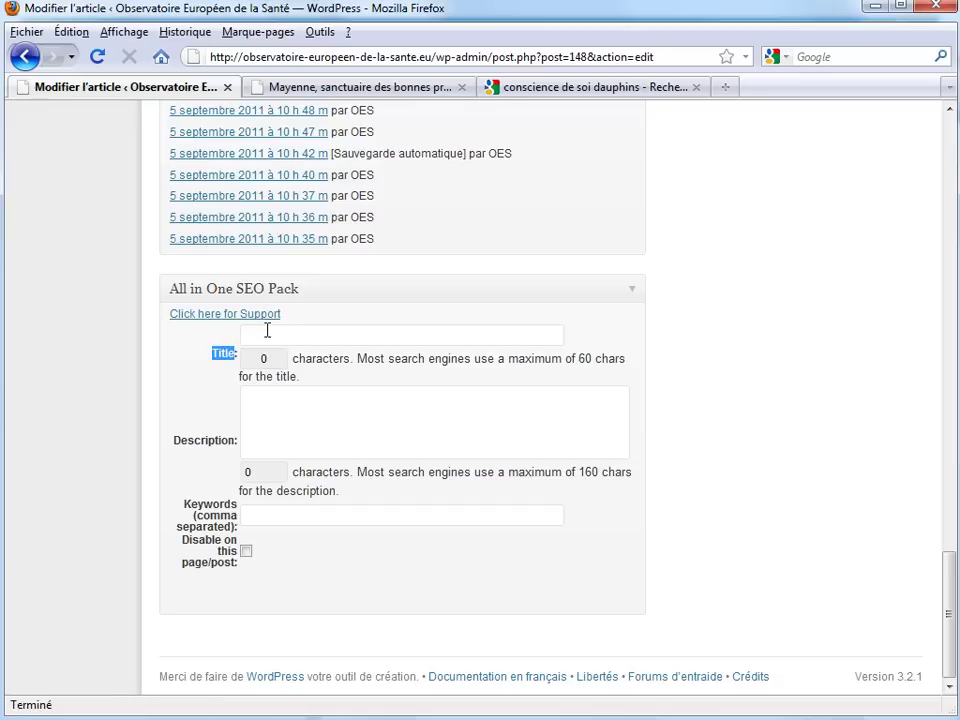
scroll(463, 343, "up", 8)
scroll(463, 343, "up", 20)
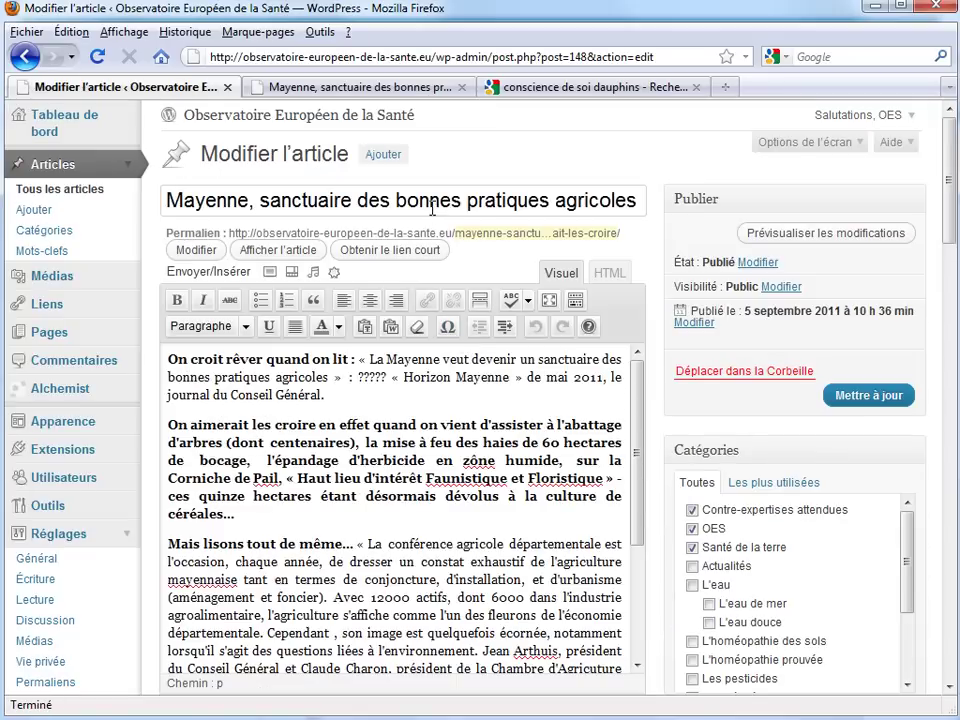
triple_click(433, 204)
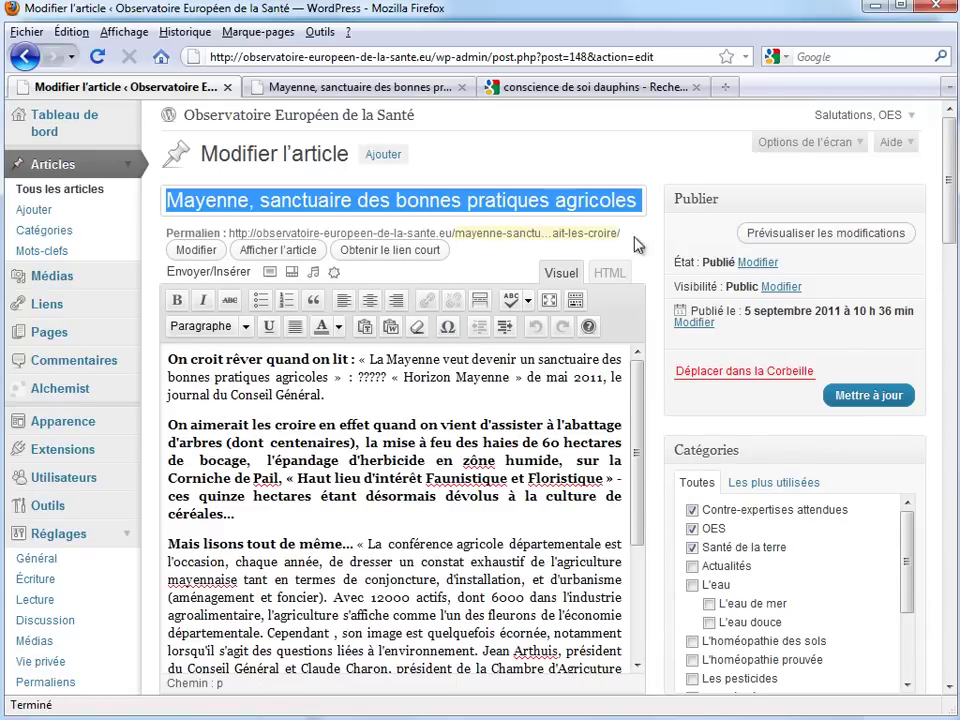
scroll(634, 242, "down", 20)
left_click(354, 335)
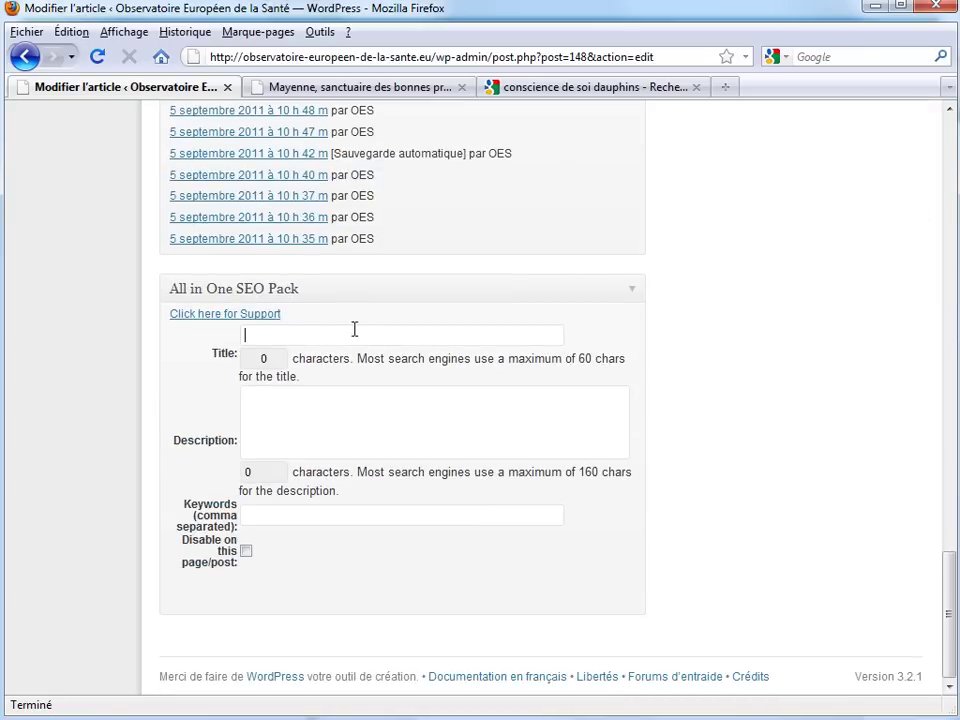
key("ctrl+v")
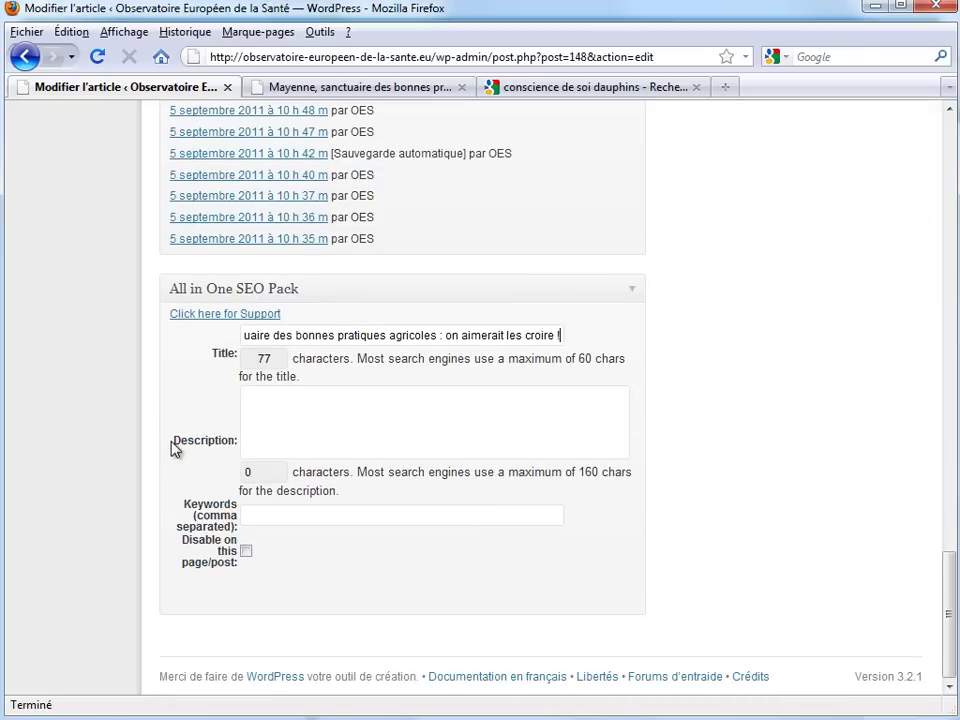
Copy the whole article excerpt (Extrait) into the All in One SEO Pack Description
scroll(226, 433, "up", 20)
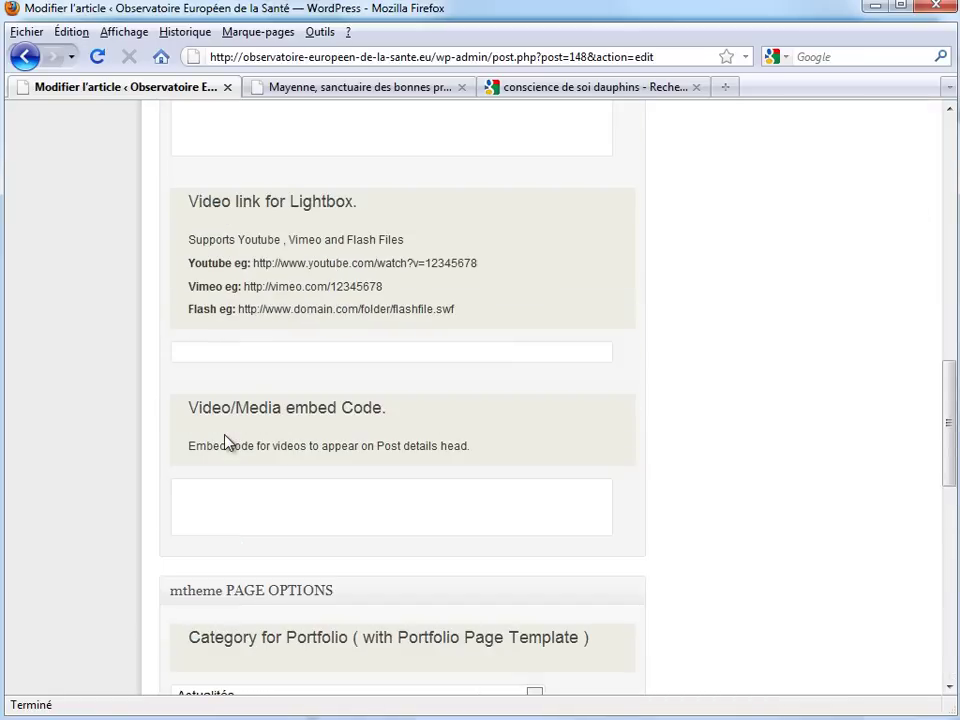
scroll(226, 436, "down", 4)
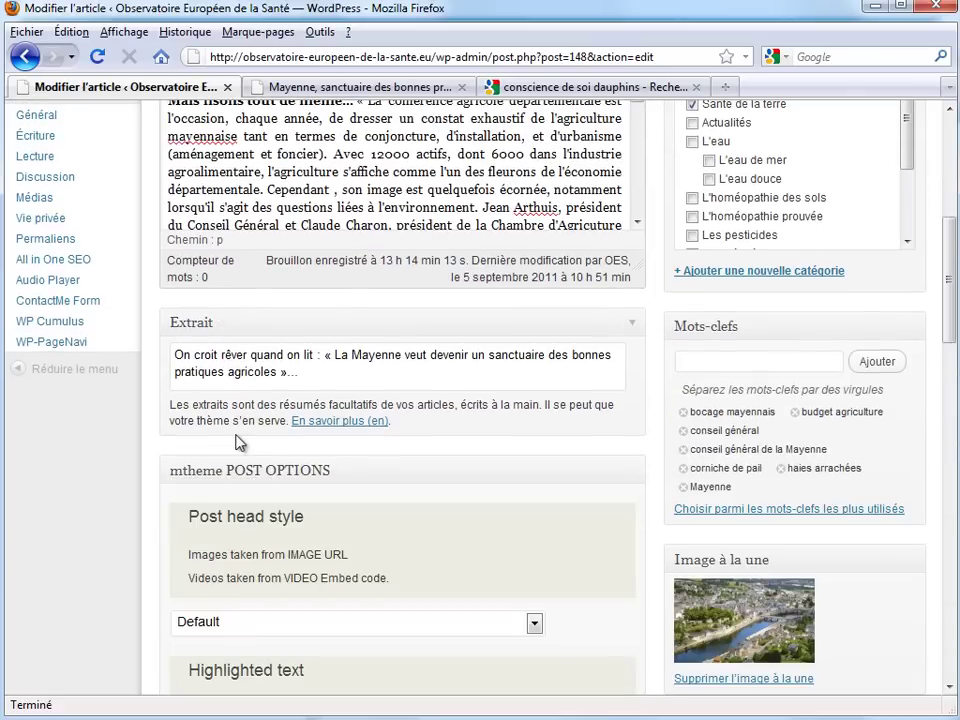
triple_click(265, 356)
key("ctrl+c")
scroll(165, 412, "down", 18)
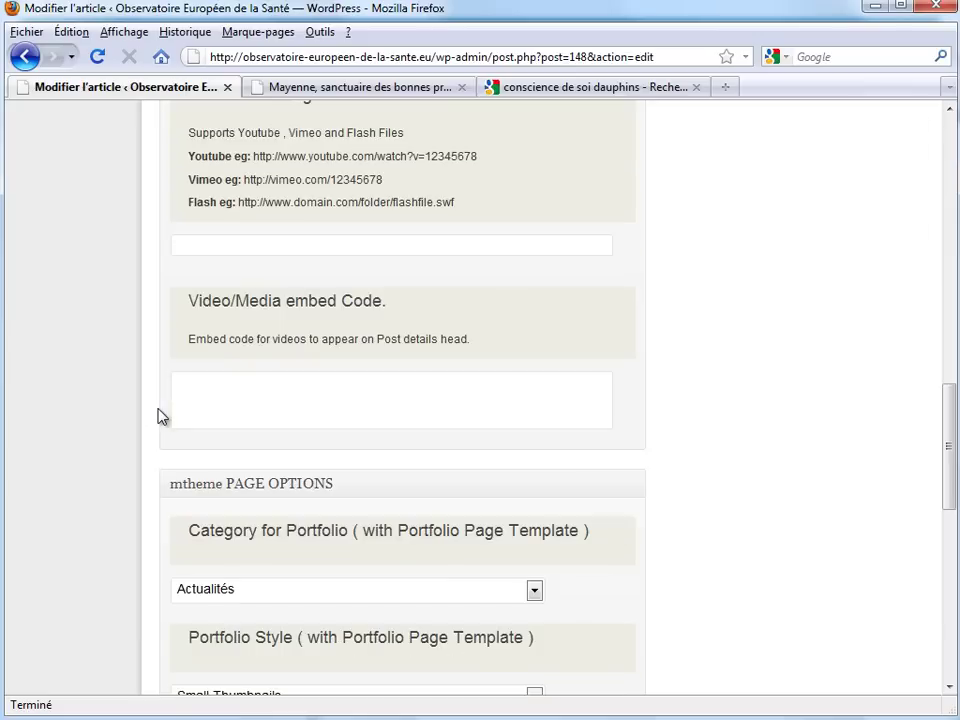
key("ctrl+v")
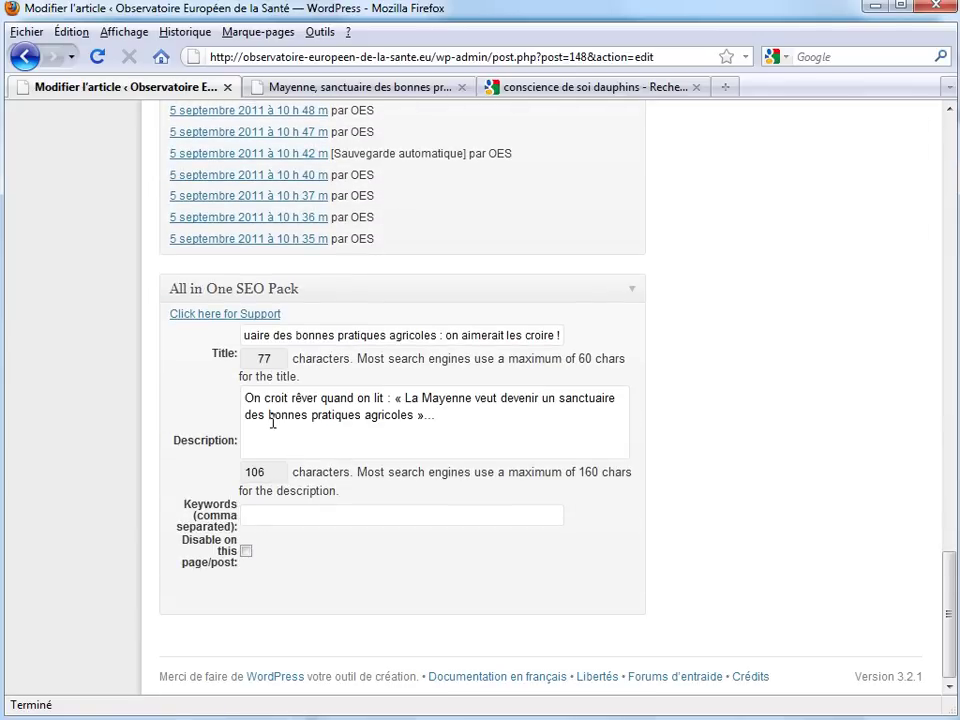
scroll(272, 423, "up", 4)
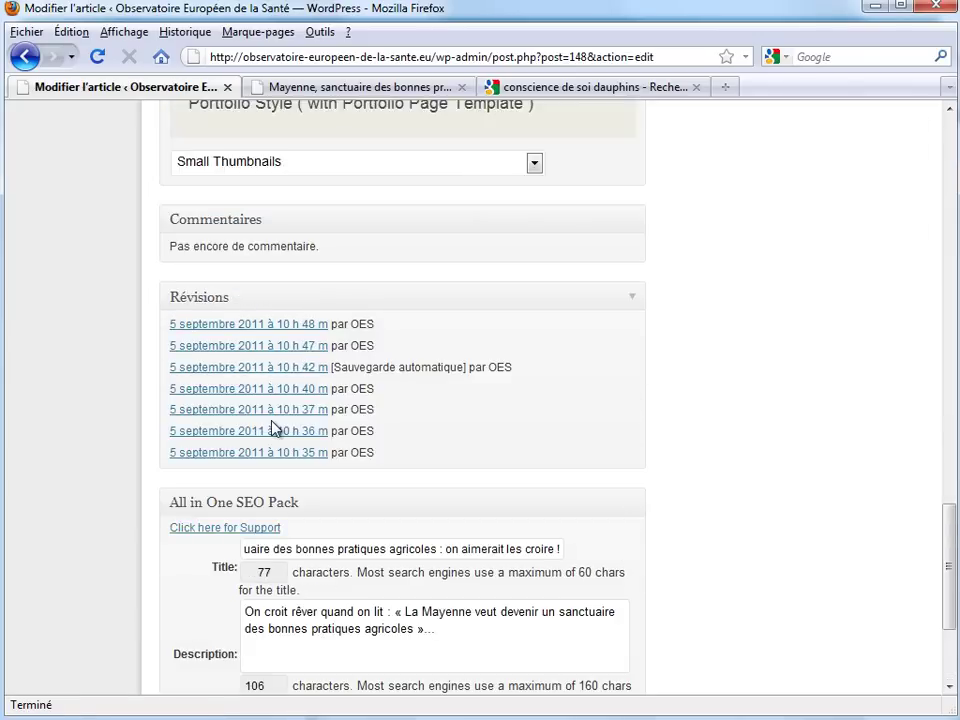
scroll(272, 423, "down", 4)
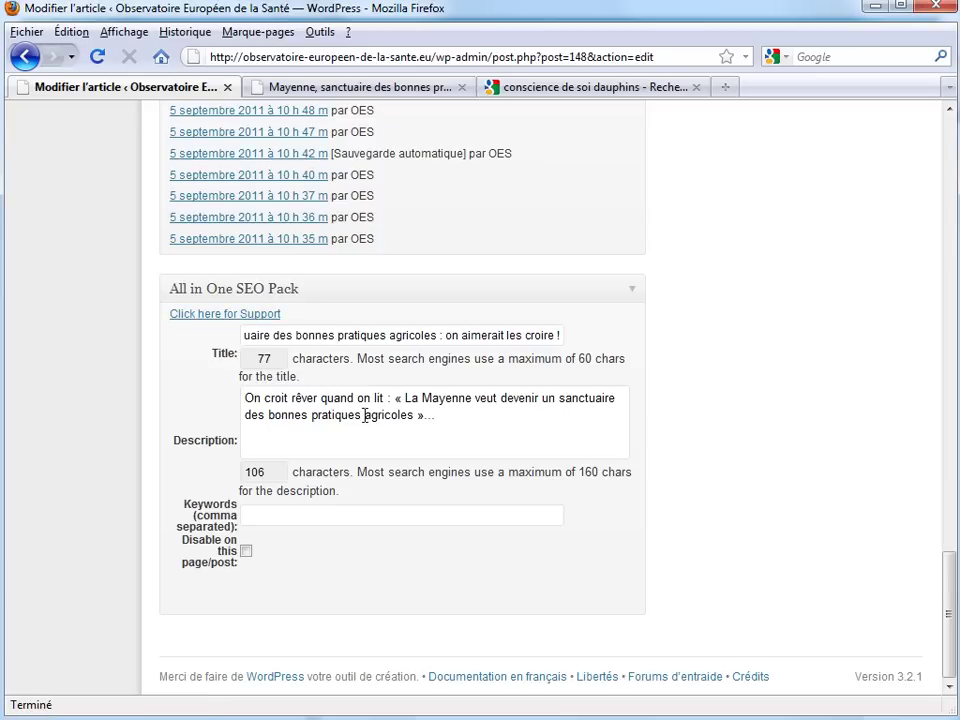
Open the site's home page in a new tab and examine the excerpt shown under the Mayenne article
scroll(246, 422, "up", 17)
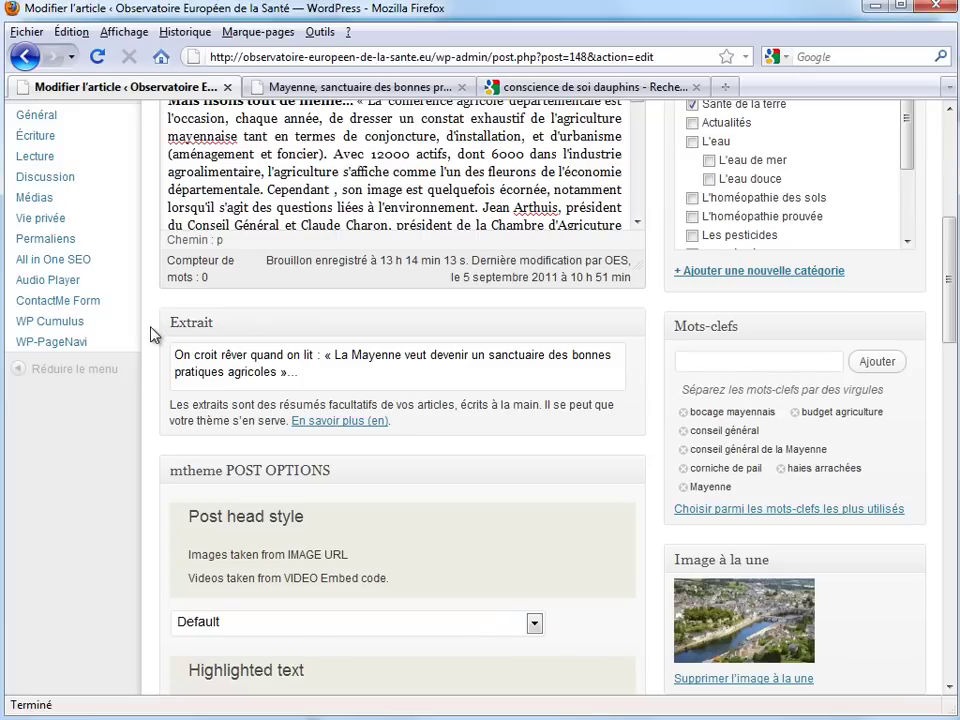
scroll(154, 332, "up", 8)
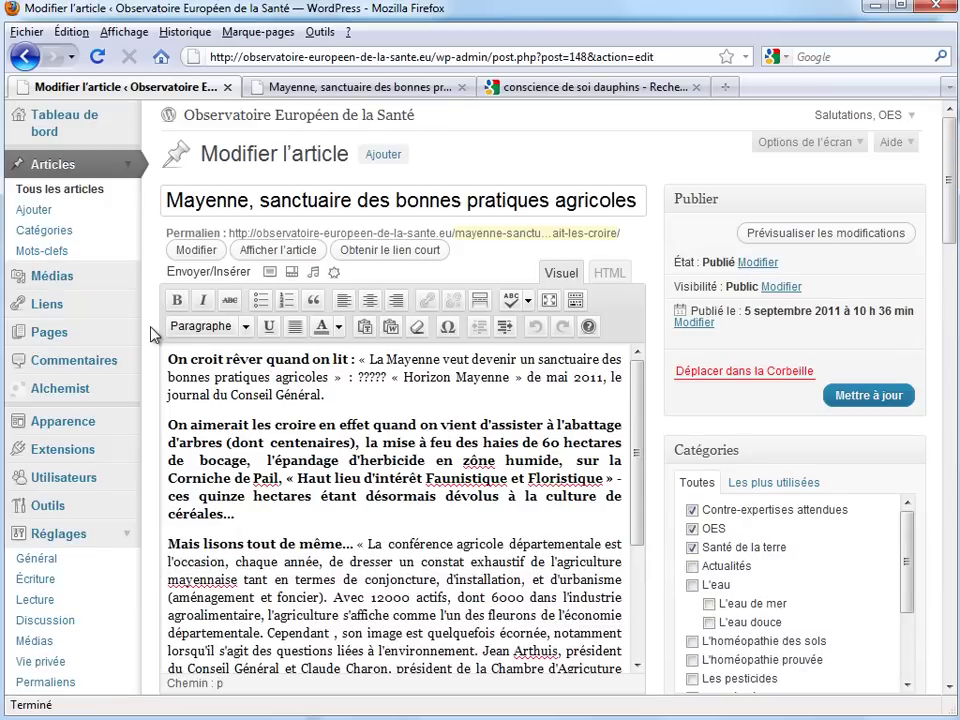
middle_click(210, 115)
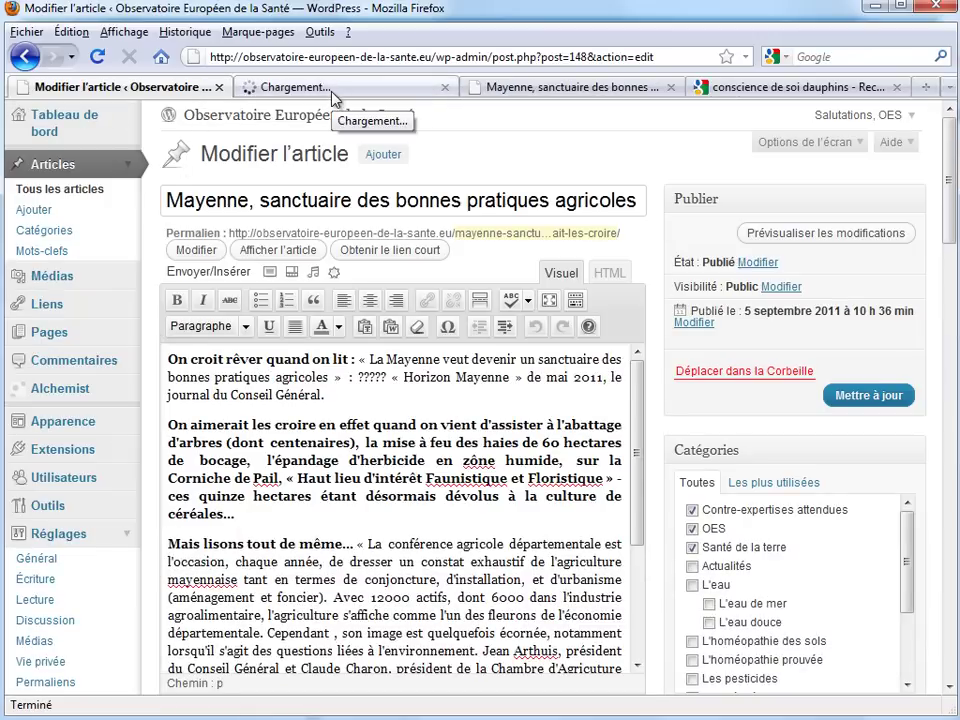
left_click(335, 98)
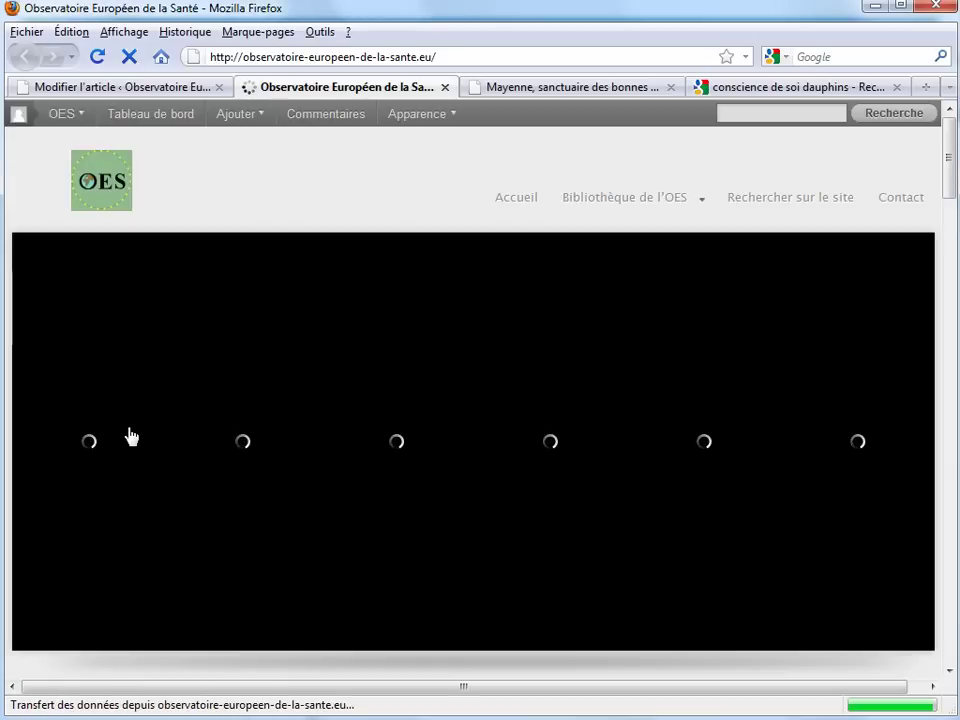
scroll(128, 435, "down", 8)
scroll(128, 435, "down", 5)
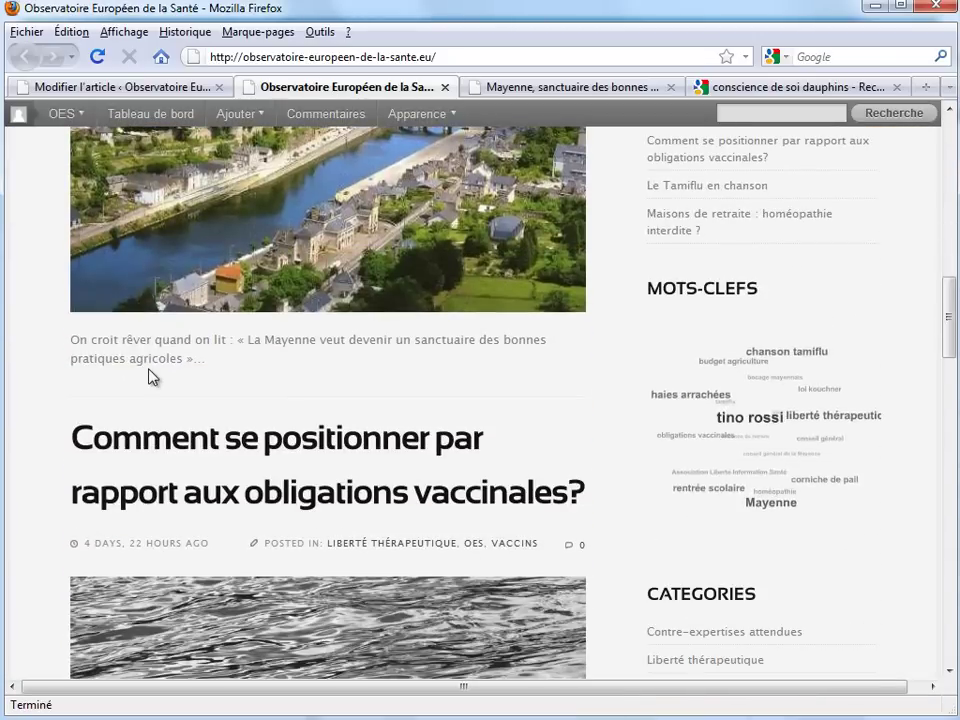
left_click_drag(71, 340, 221, 369)
left_click(220, 370)
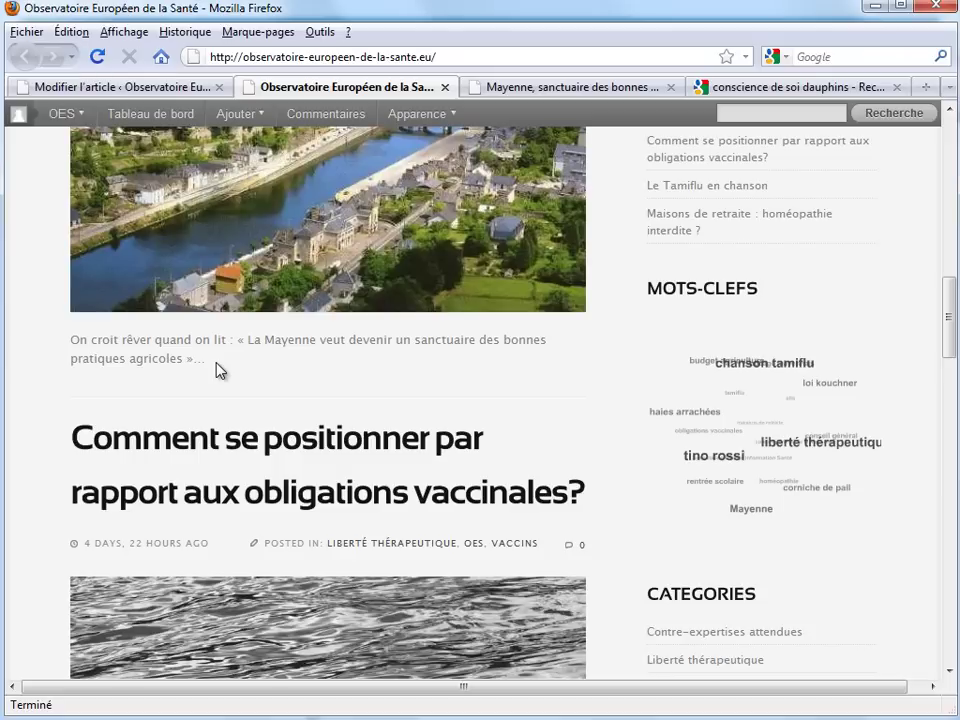
Return to the article editor and compare the All in One SEO Pack Keywords with the article's Mots-clefs
left_click(120, 87)
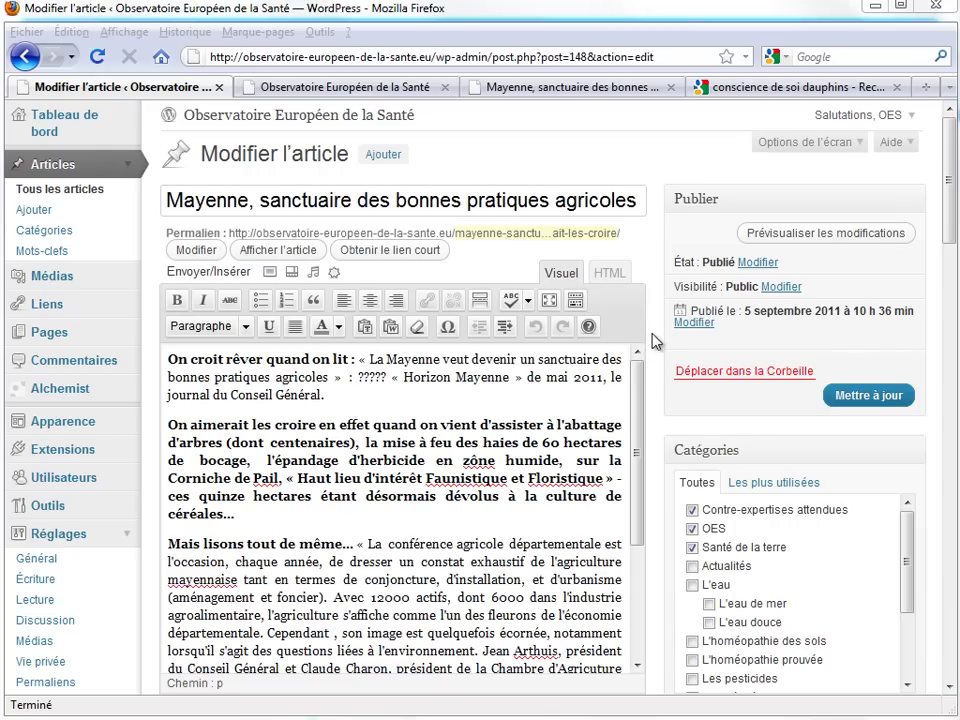
scroll(653, 340, "down", 20)
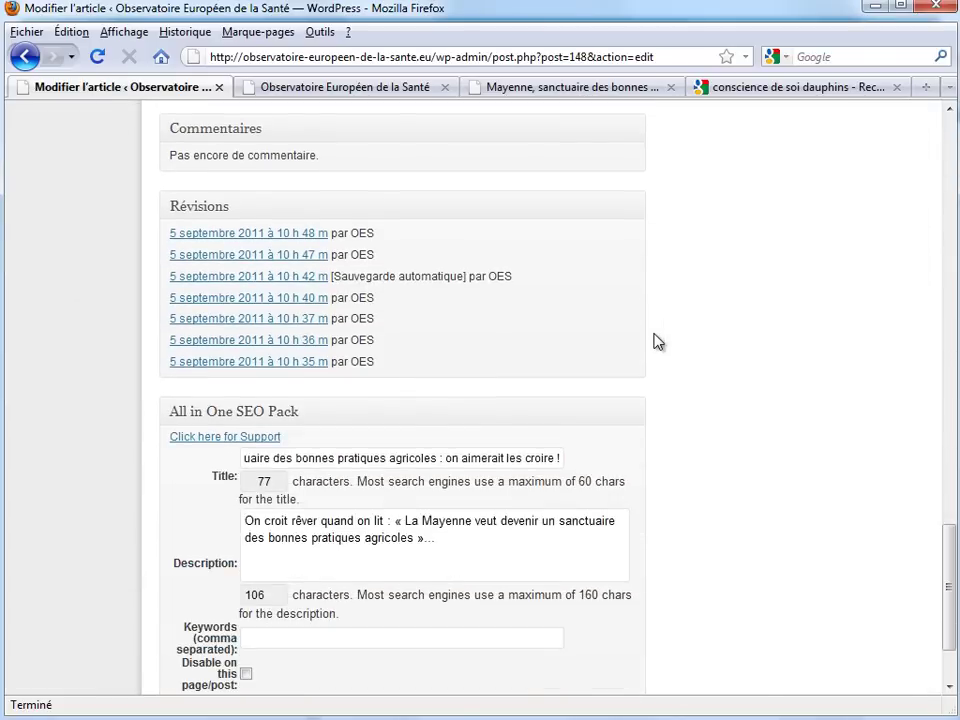
scroll(653, 340, "down", 2)
left_click_drag(185, 505, 240, 511)
scroll(698, 454, "up", 20)
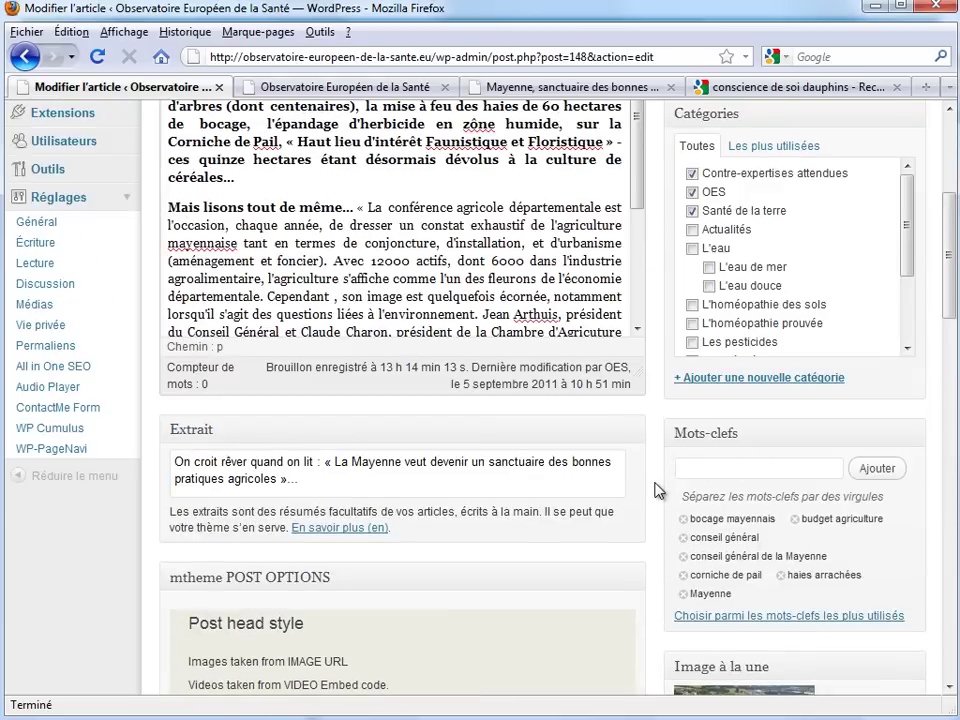
scroll(660, 485, "down", 4)
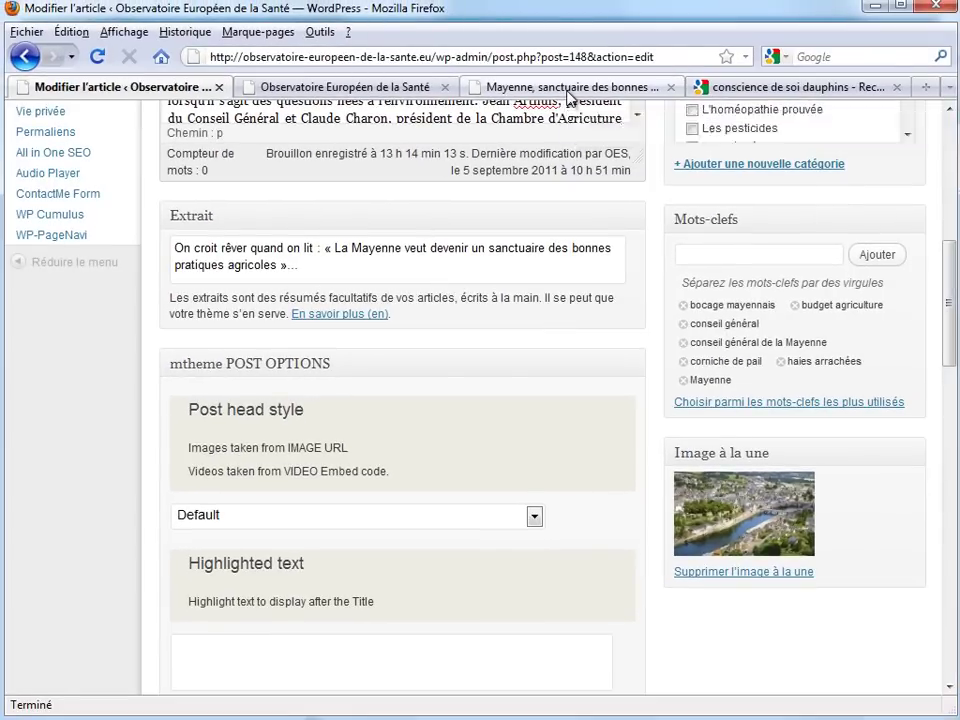
On the published Mayenne article, follow the tag "bocage mayennais" and examine the tag's article listing
left_click(560, 87)
scroll(247, 341, "down", 20)
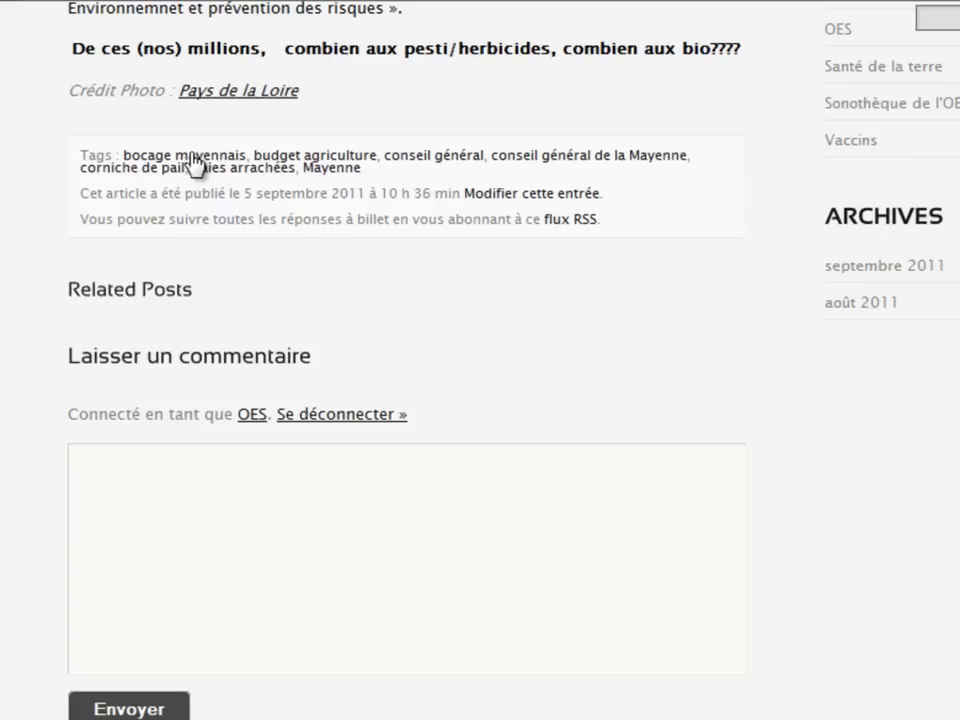
left_click(191, 157)
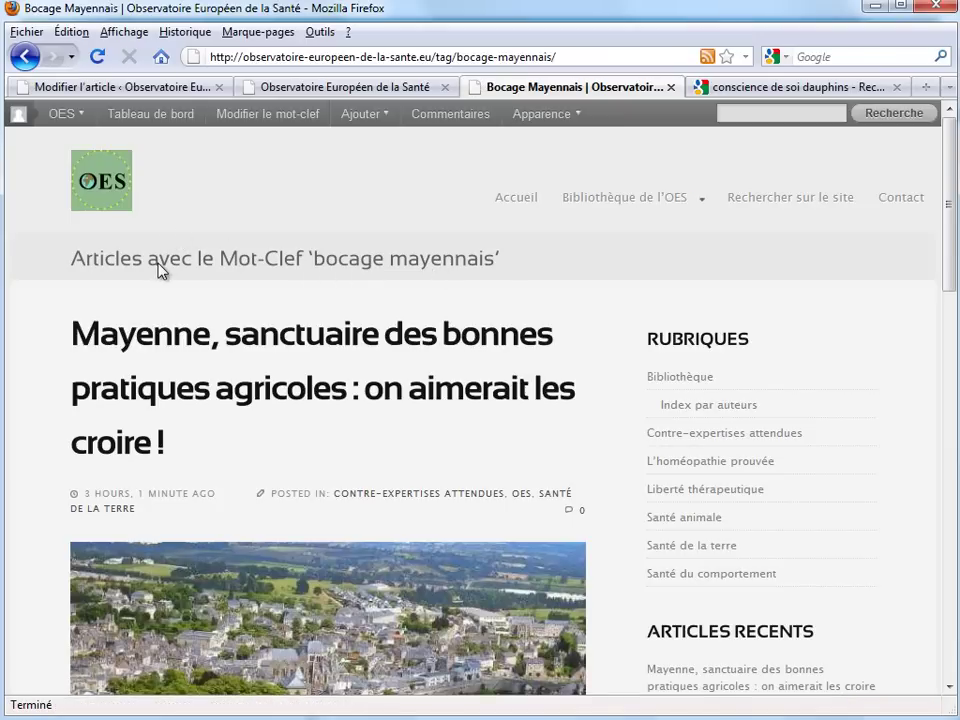
scroll(158, 270, "down", 8)
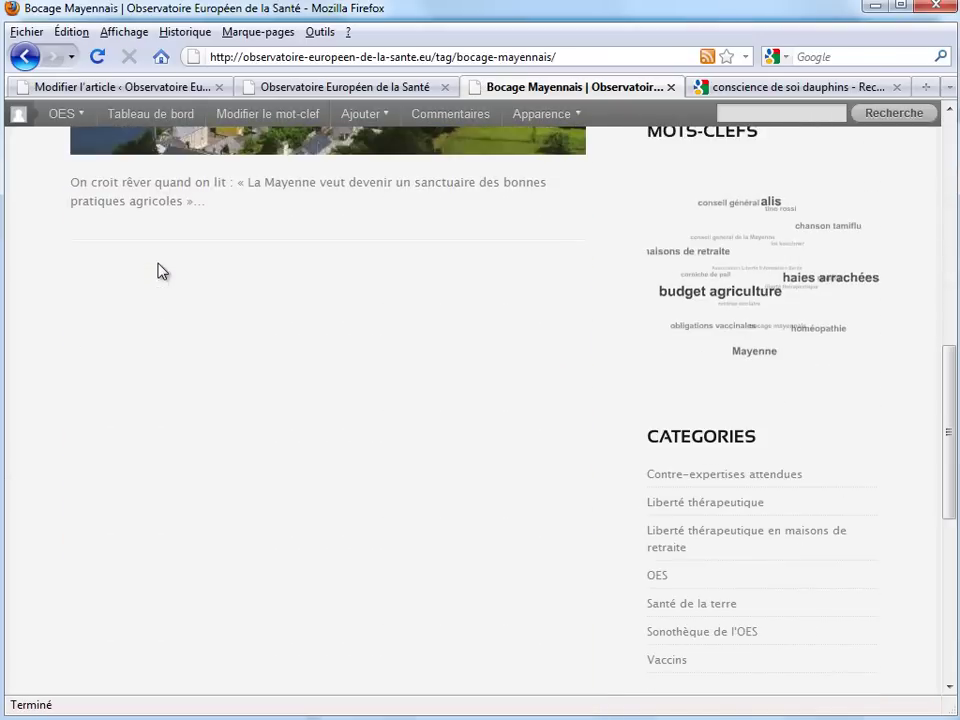
scroll(160, 272, "up", 5)
scroll(160, 271, "up", 1)
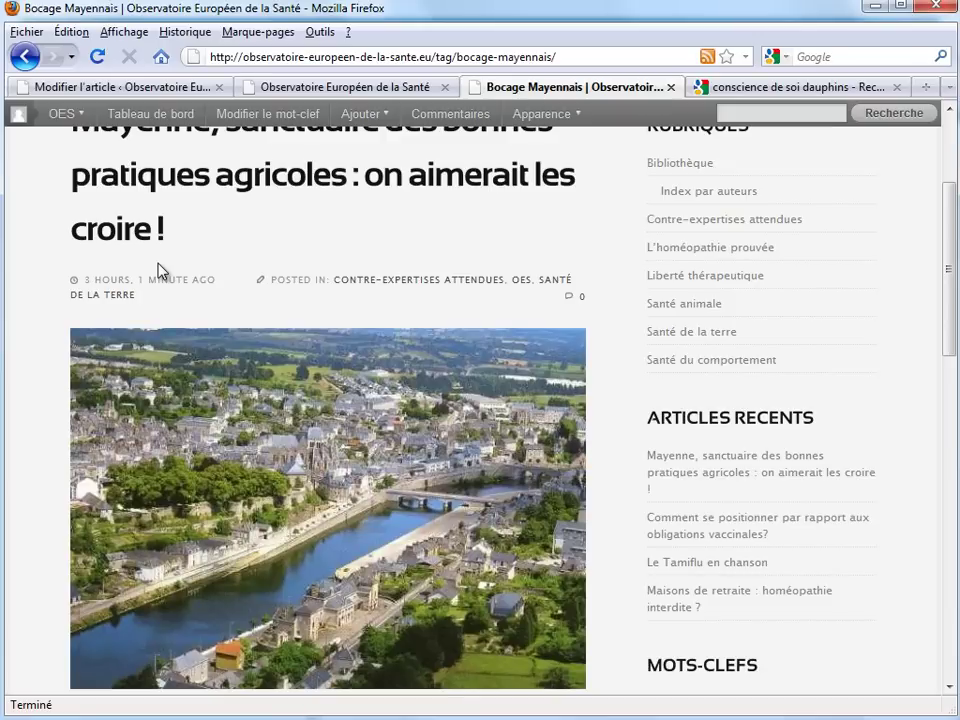
scroll(160, 270, "up", 1)
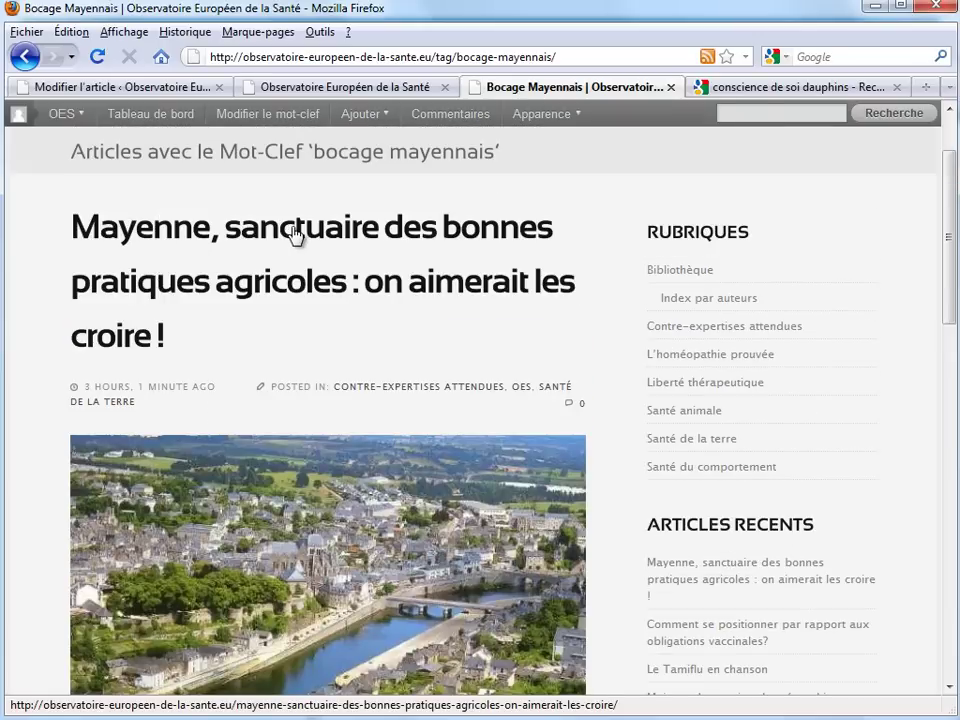
In the Google results for "conscience de soi dauphins", examine and open the tag page "Conscience De Soi | Blog Les Dauphins"
left_click(750, 88)
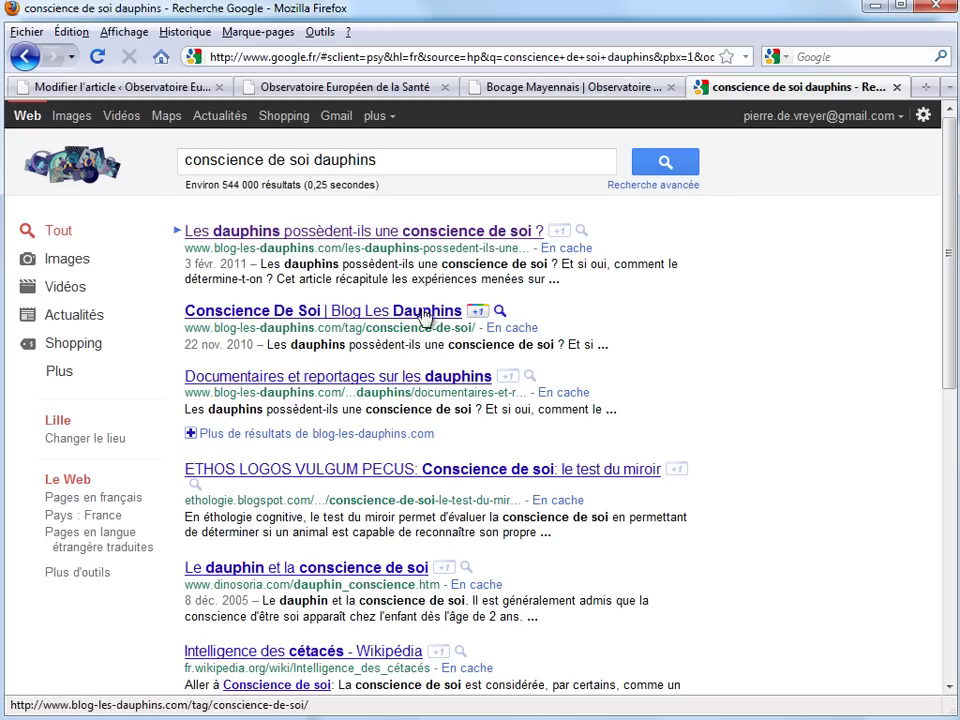
double_click(358, 328)
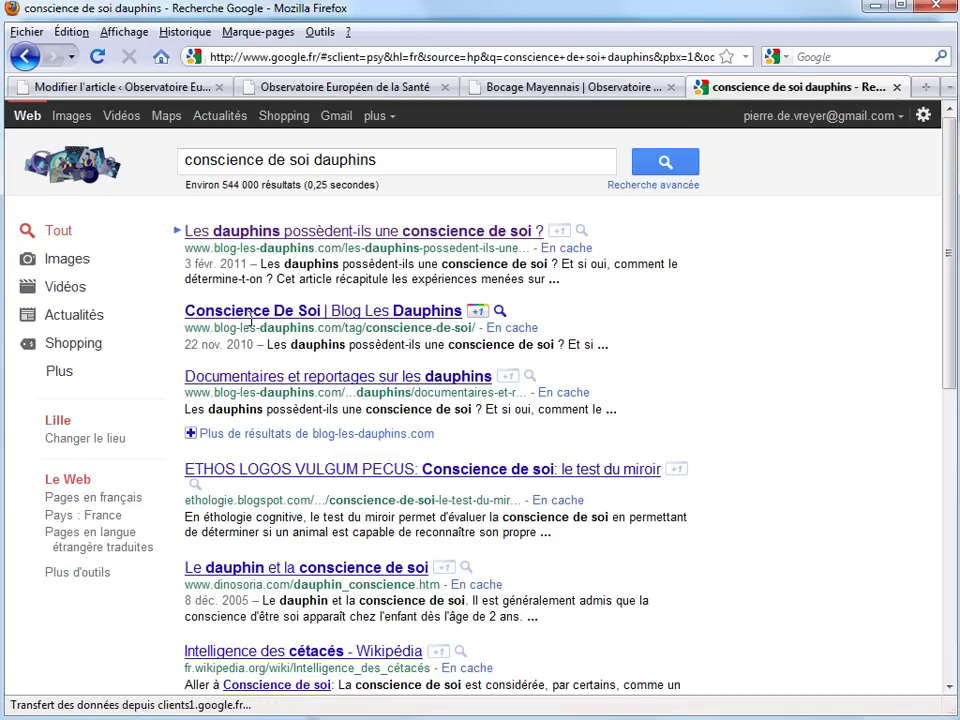
left_click_drag(160, 312, 337, 320)
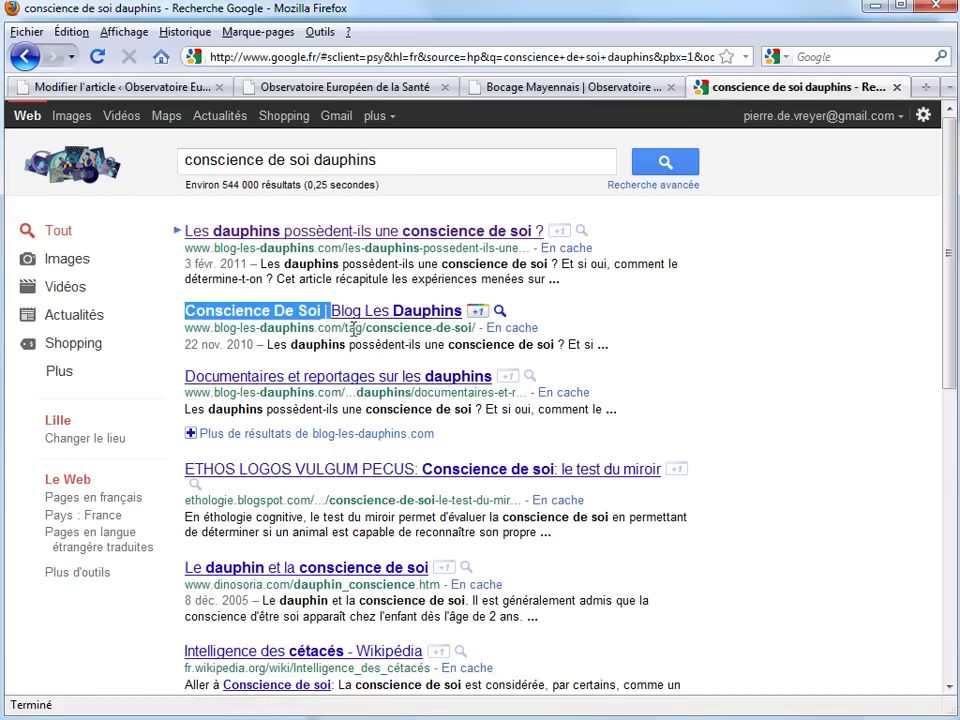
left_click(381, 341)
left_click(372, 318)
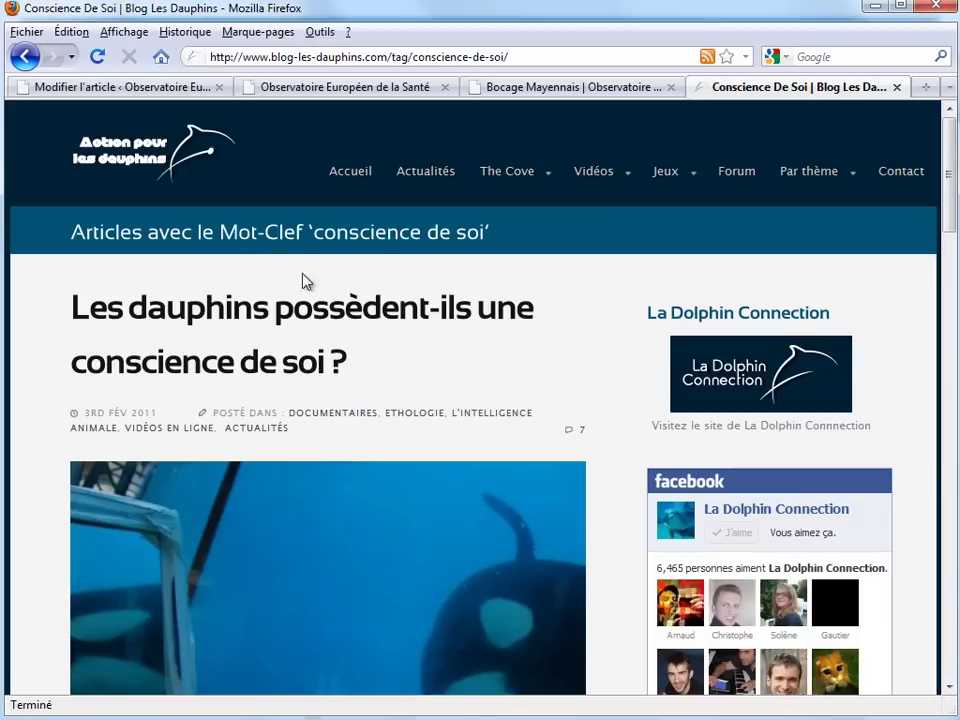
Look through the articles listed under the tag "conscience de soi" and return to the Mayenne article's editor
scroll(321, 306, "down", 10)
scroll(318, 306, "down", 10)
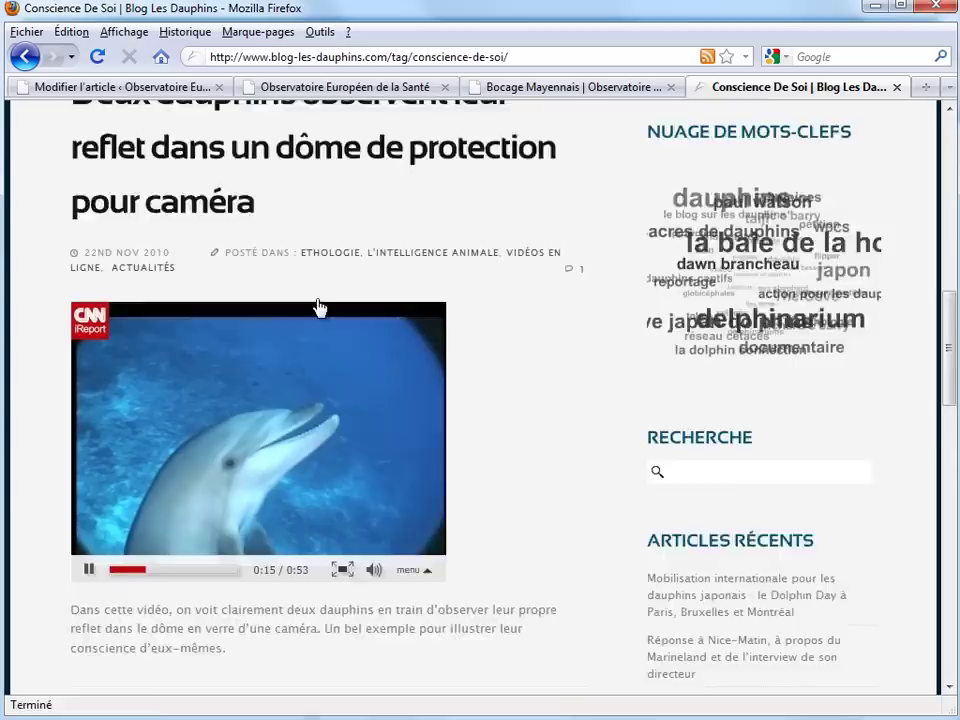
scroll(318, 306, "up", 15)
scroll(318, 306, "up", 2)
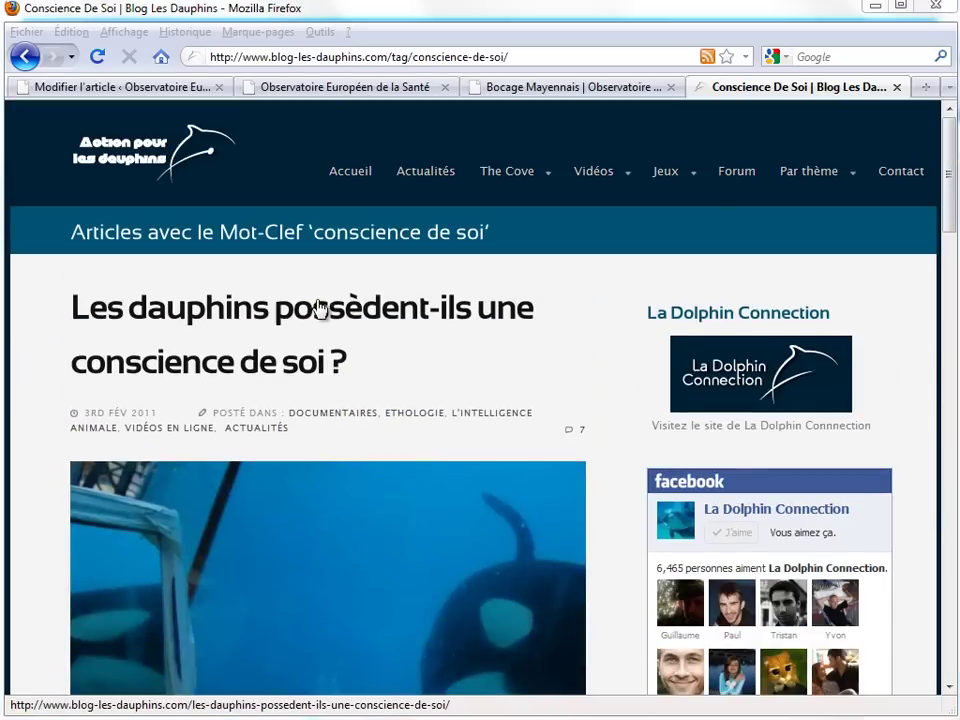
left_click(170, 88)
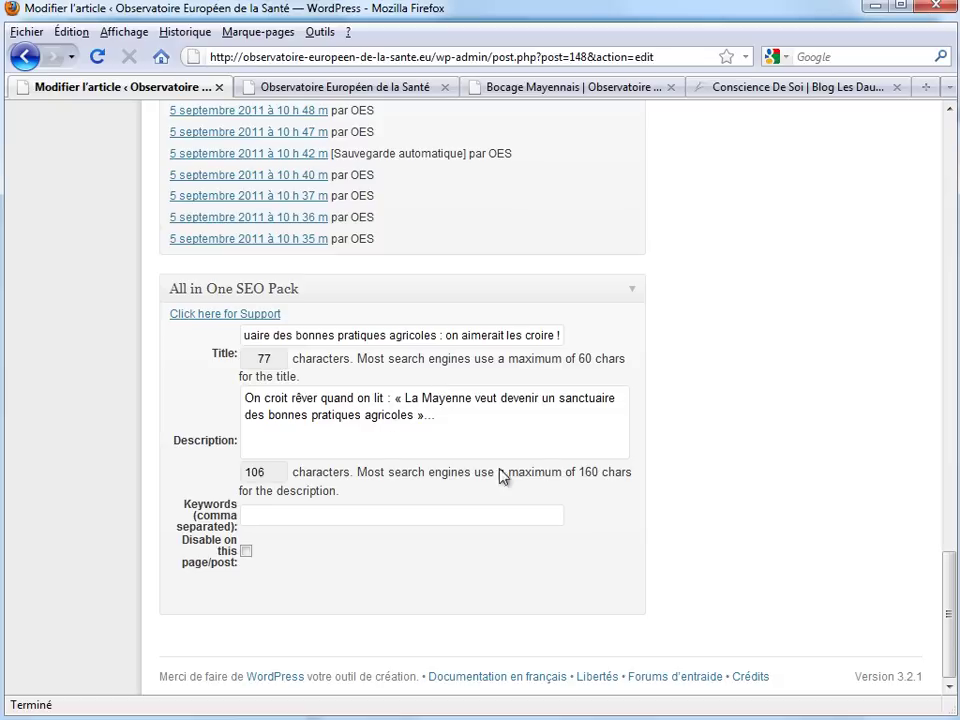
Update the Mayenne article with its SEO settings and display the published article
scroll(609, 443, "up", 15)
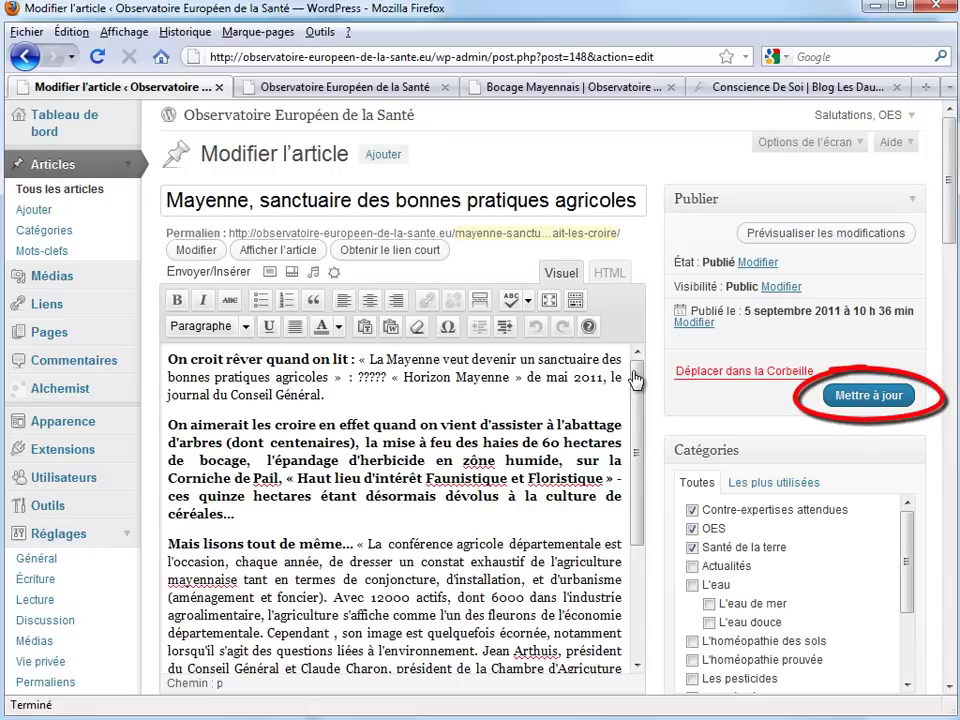
left_click(862, 396)
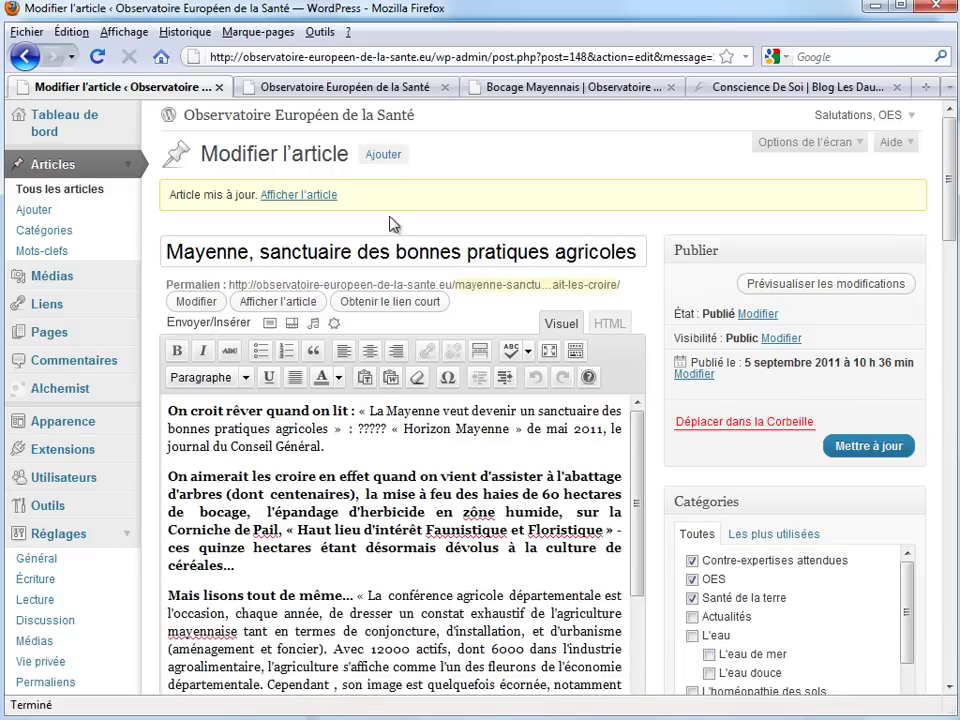
left_click(331, 206)
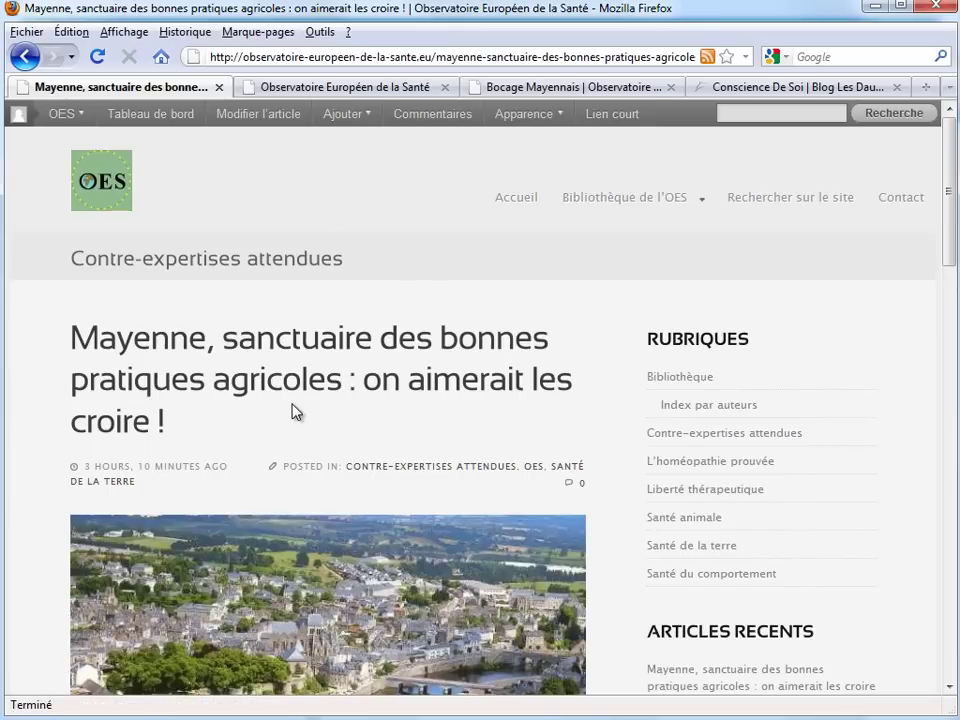
Open the HTML source code of the published Mayenne article page
key("ctrl+u")
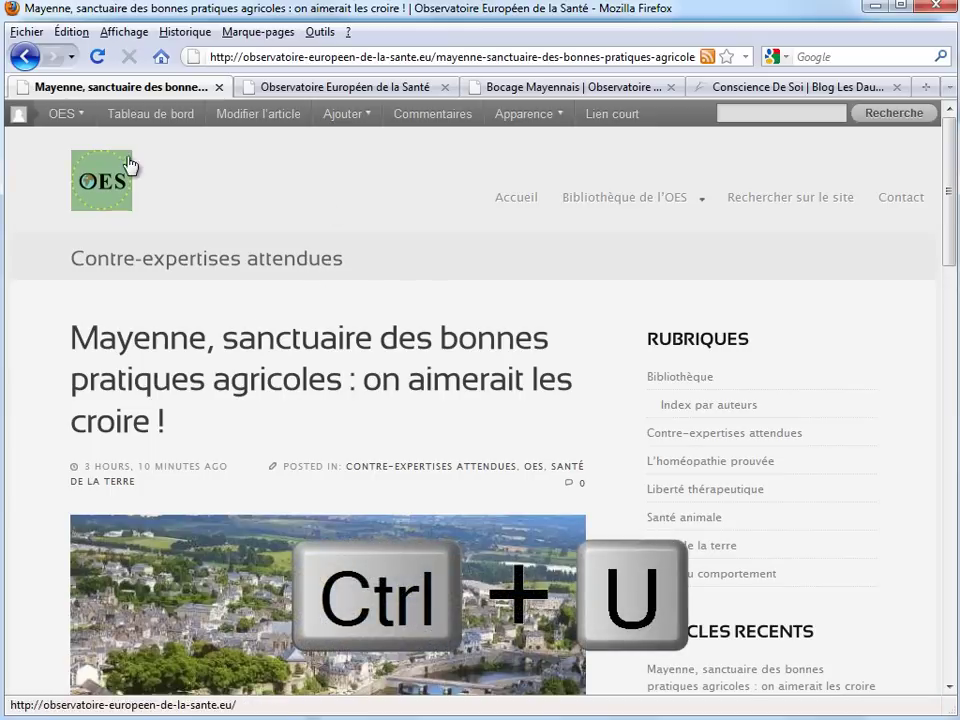
left_click(126, 34)
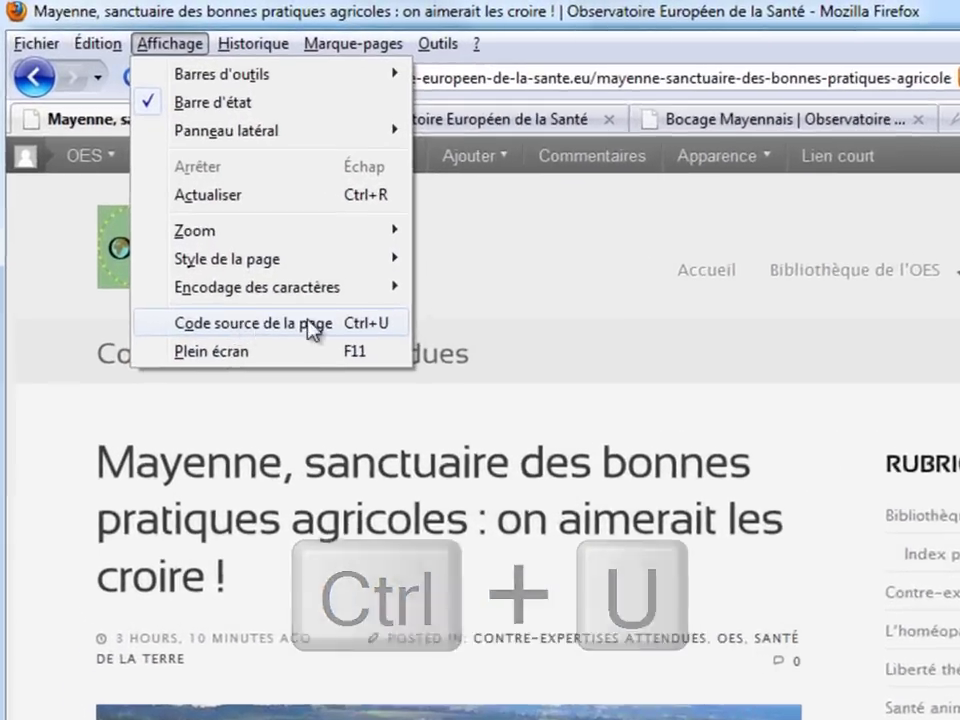
left_click(200, 238)
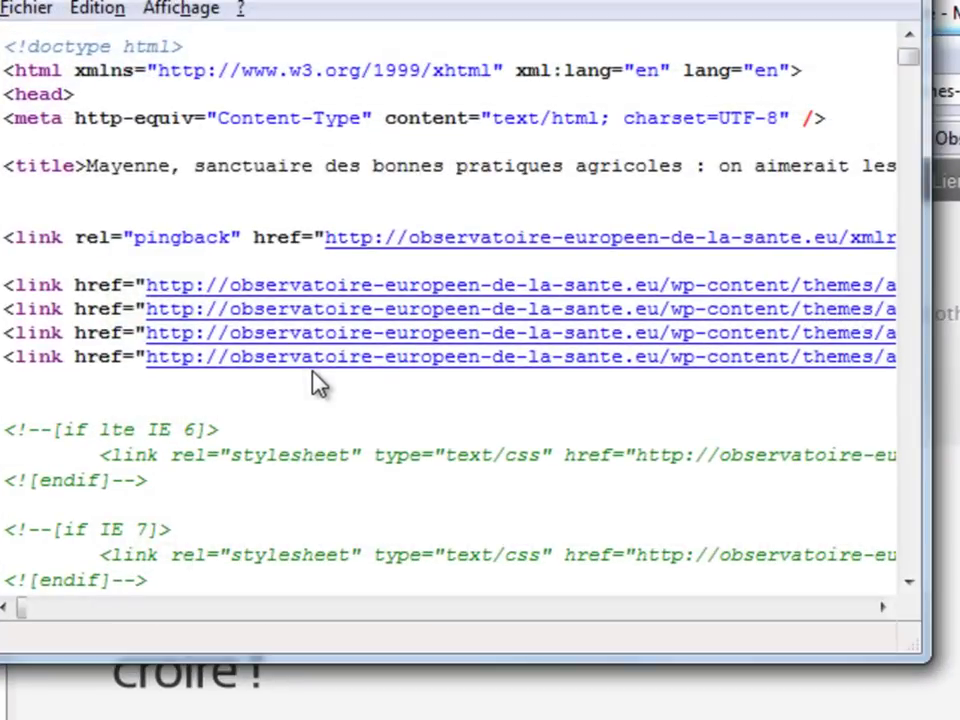
Examine the All in One SEO Pack comment, the description and keywords meta tags, and the title tag in the page source
left_click(133, 285)
scroll(133, 285, "down", 10)
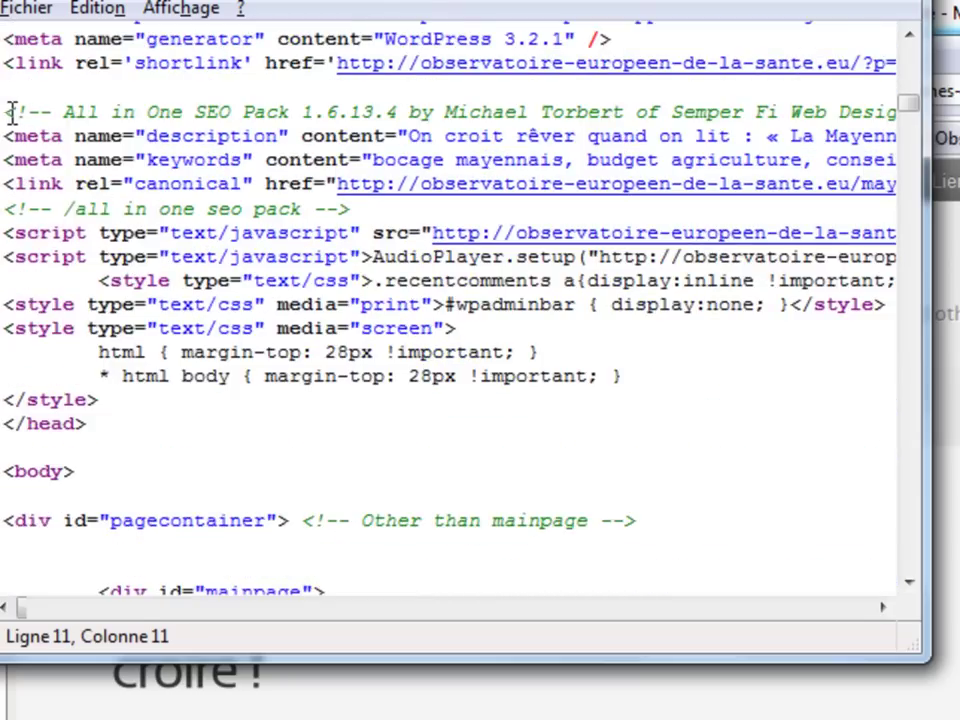
left_click_drag(6, 111, 285, 115)
left_click(62, 111)
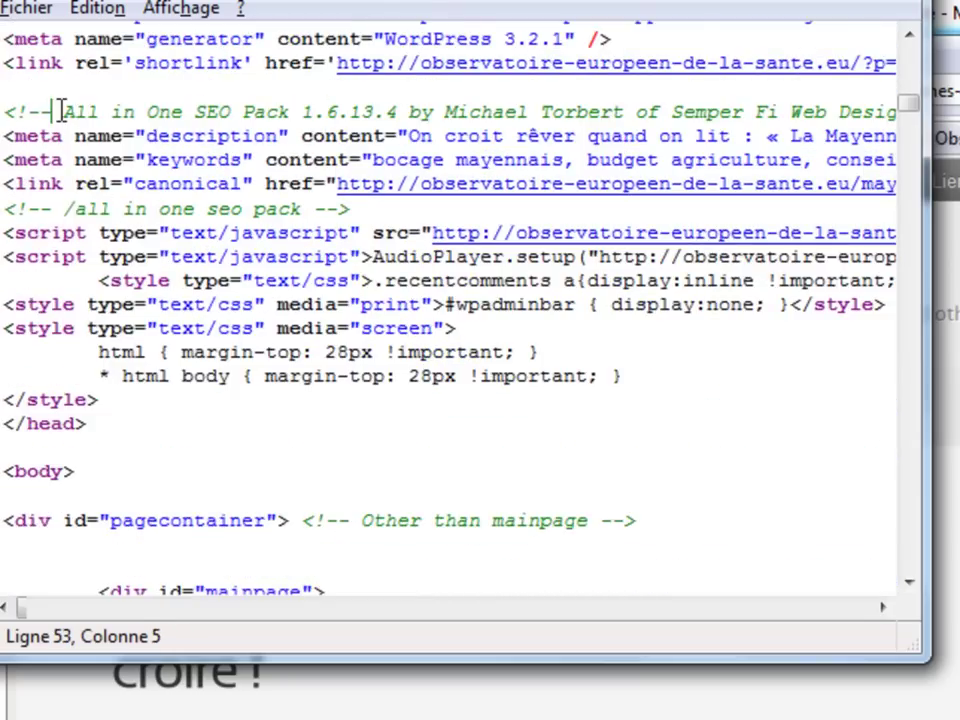
left_click_drag(62, 111, 233, 112)
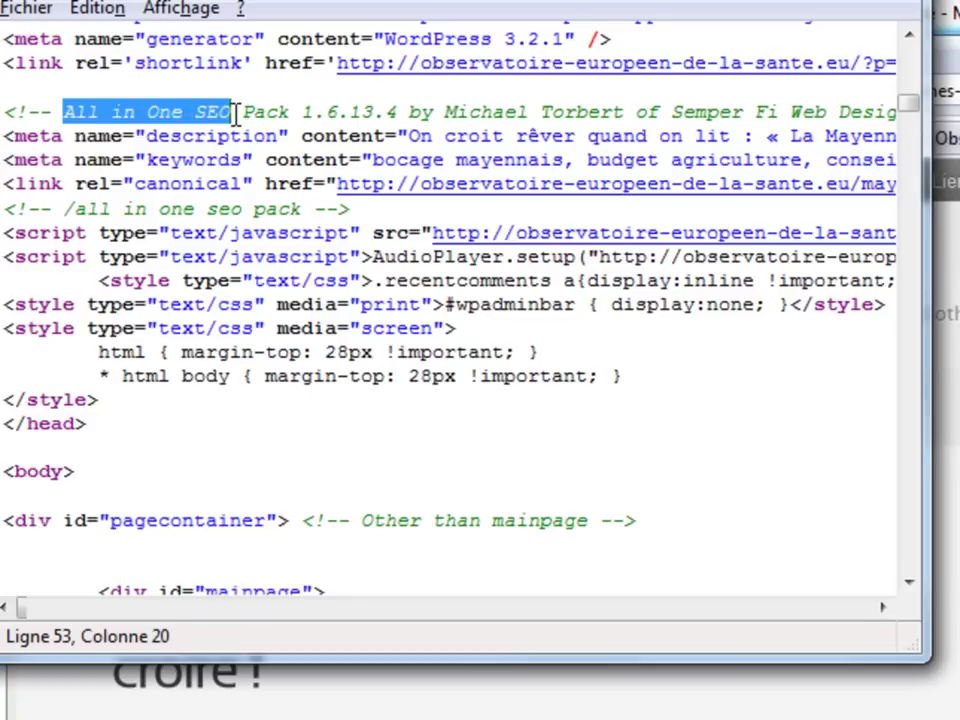
left_click(148, 112)
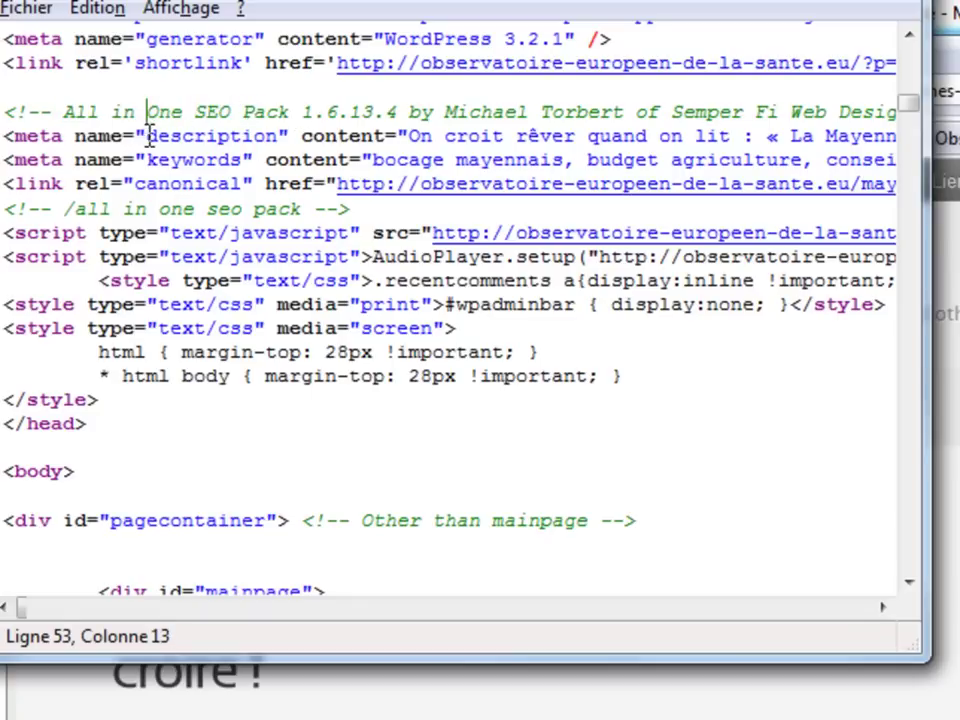
left_click_drag(148, 136, 281, 136)
left_click_drag(148, 160, 242, 160)
scroll(186, 173, "up", 15)
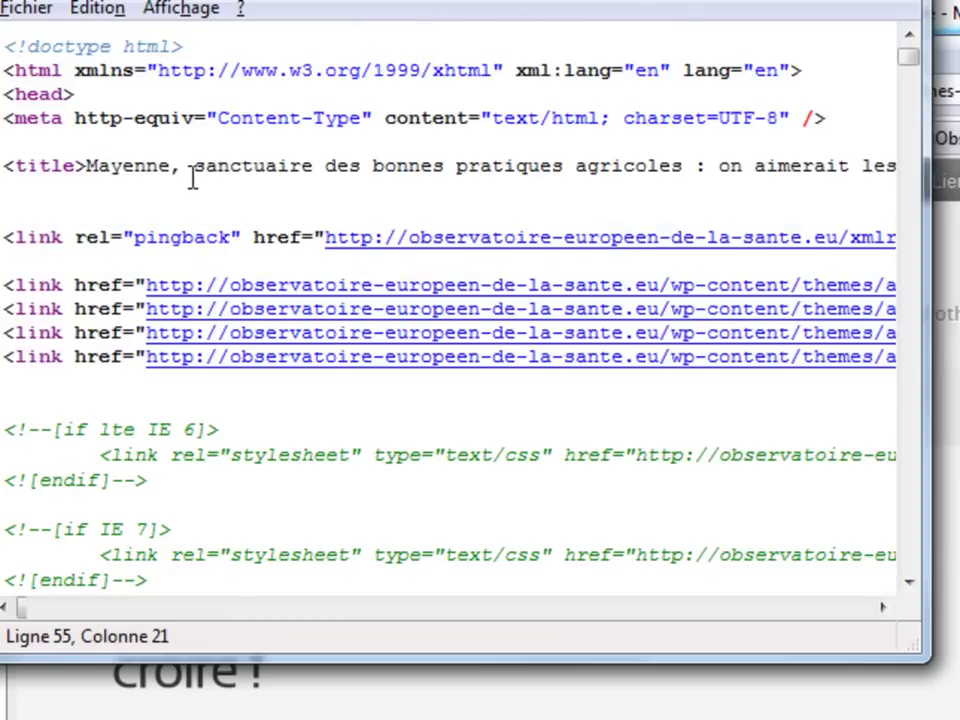